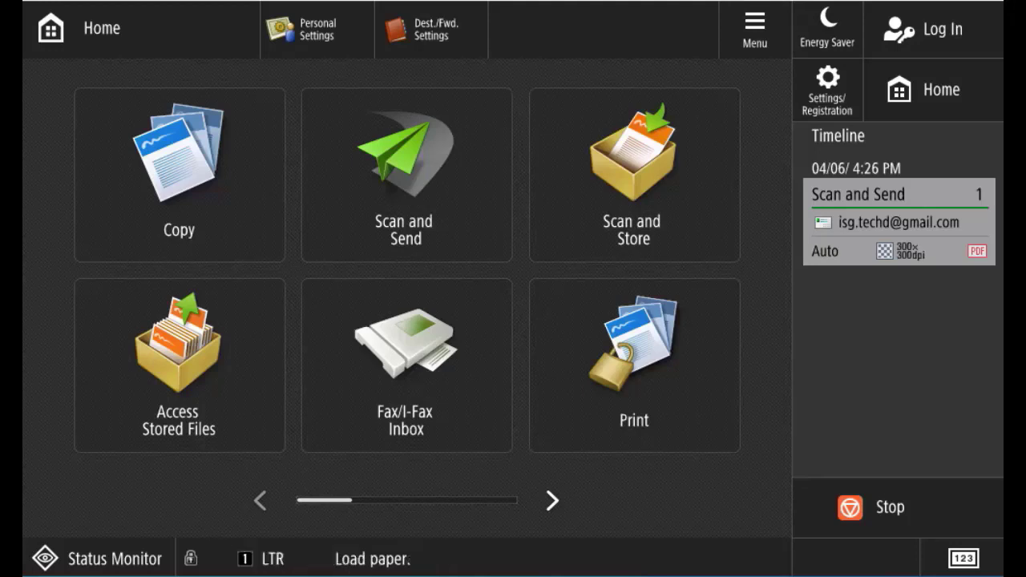
# - Start a new Scan and Send job from the Home screen
pyautogui.click(406, 174)
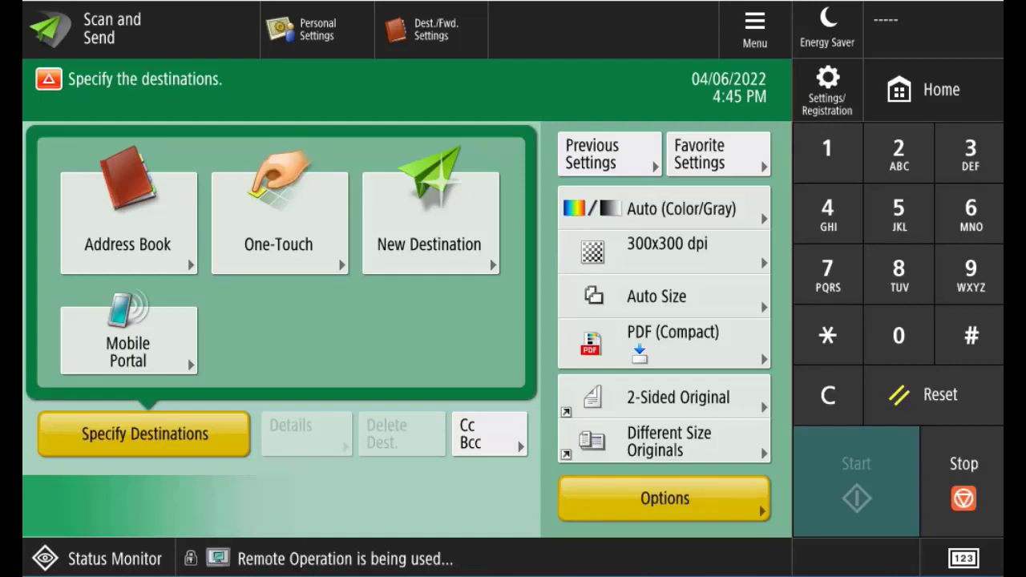
# - Recall the History 1 previous settings and send a one-page test scan to that e-mail destination
pyautogui.click(610, 153)
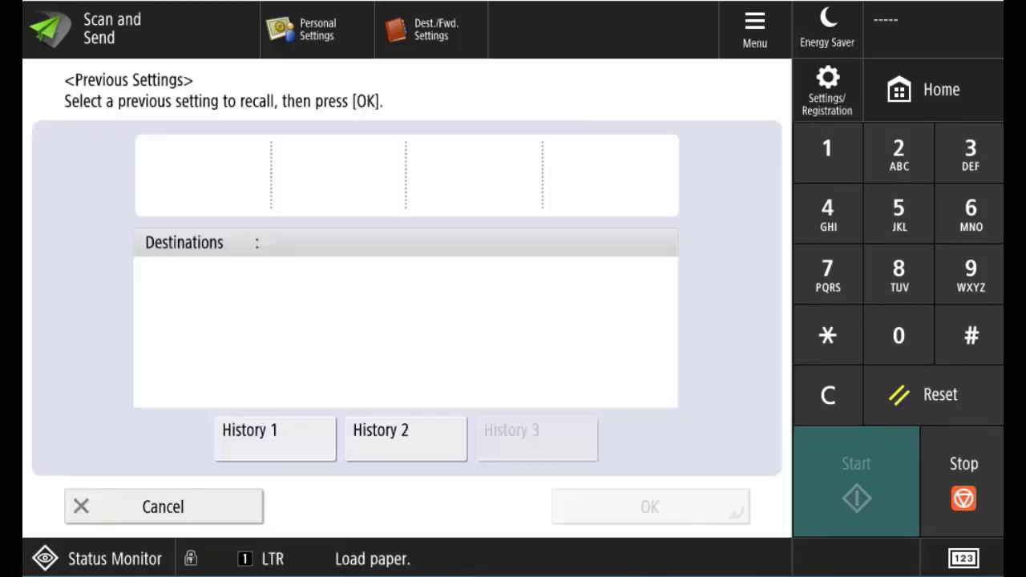
pyautogui.click(275, 438)
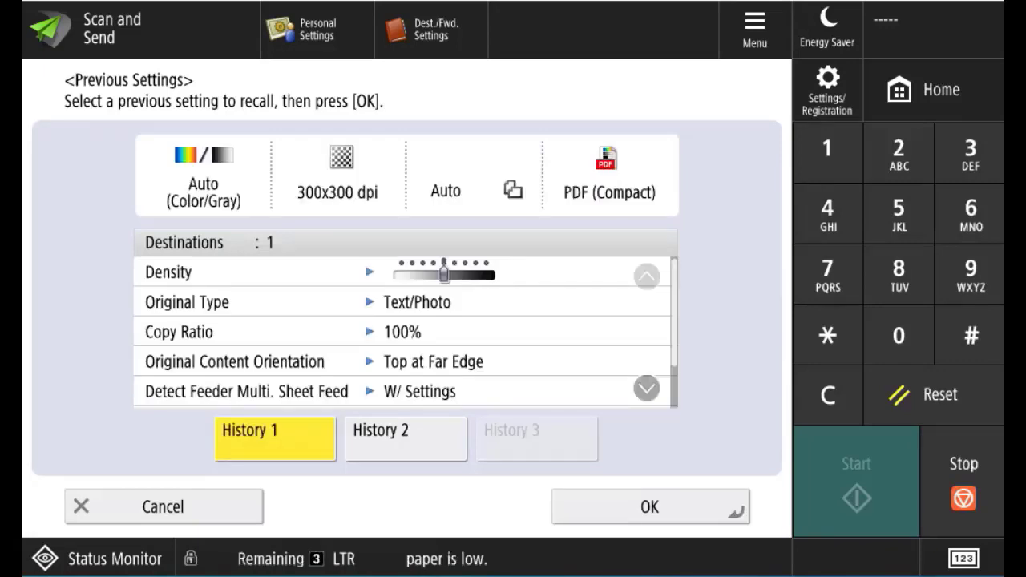
pyautogui.click(650, 507)
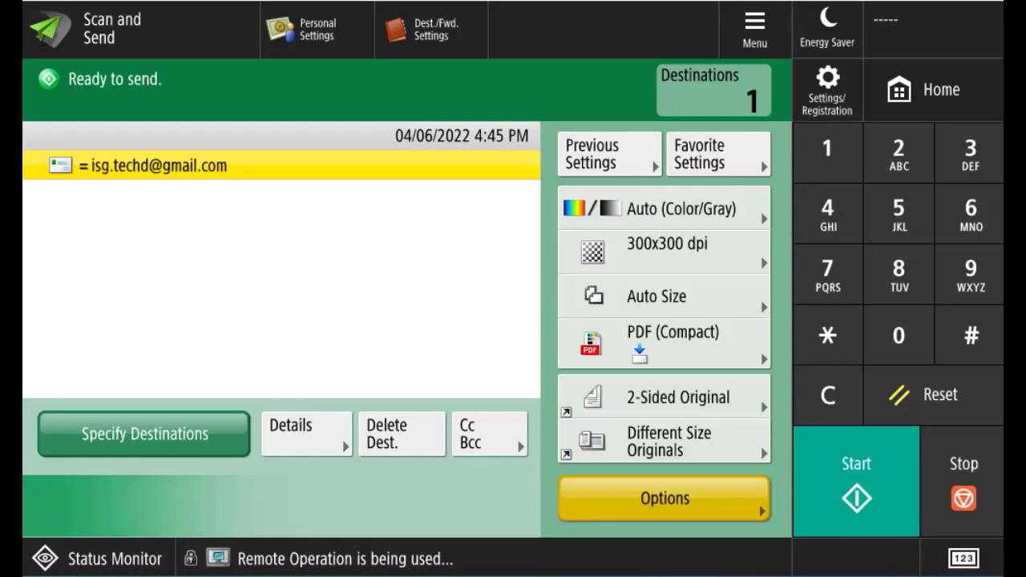
pyautogui.click(856, 481)
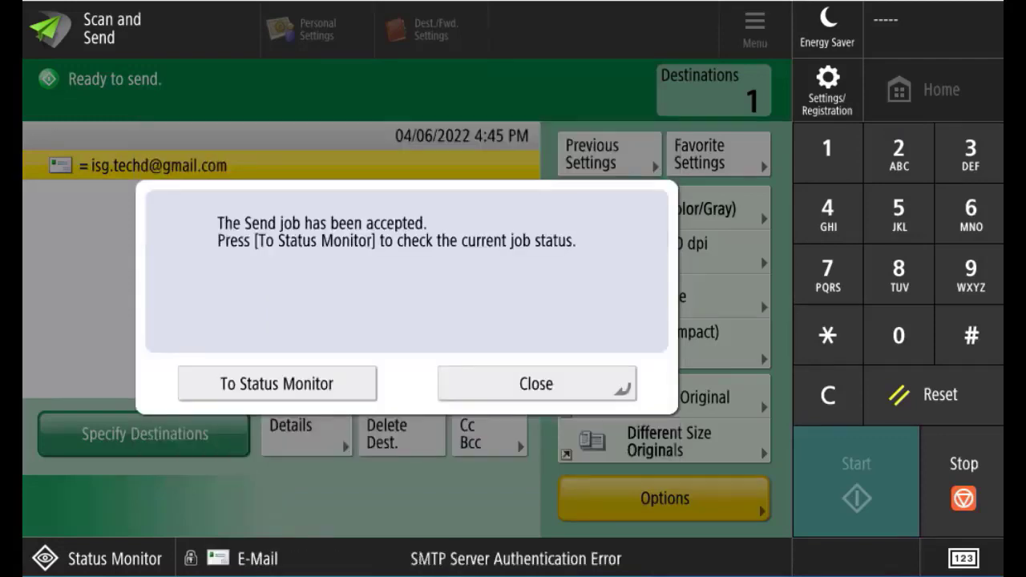
# - View the latest send job's details in the Send Job Log, showing SMTP AUTH error #839
pyautogui.click(277, 383)
pyautogui.click(315, 143)
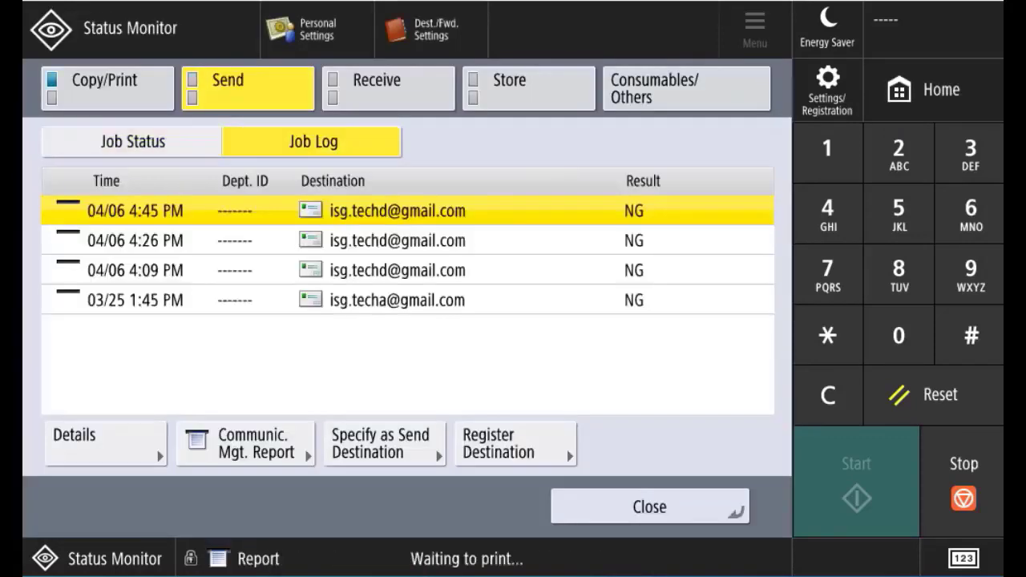
pyautogui.click(105, 443)
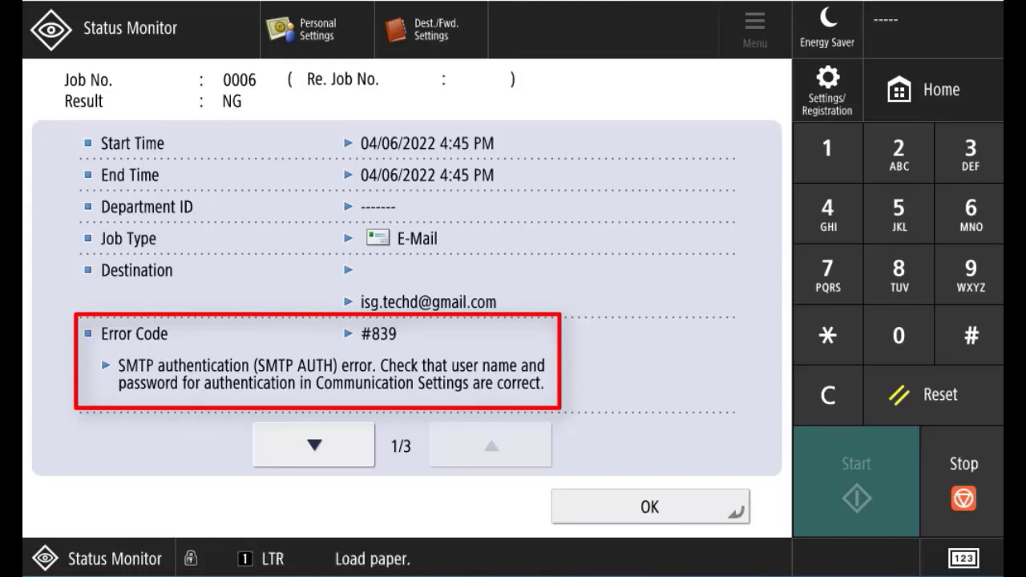
pyautogui.click(649, 507)
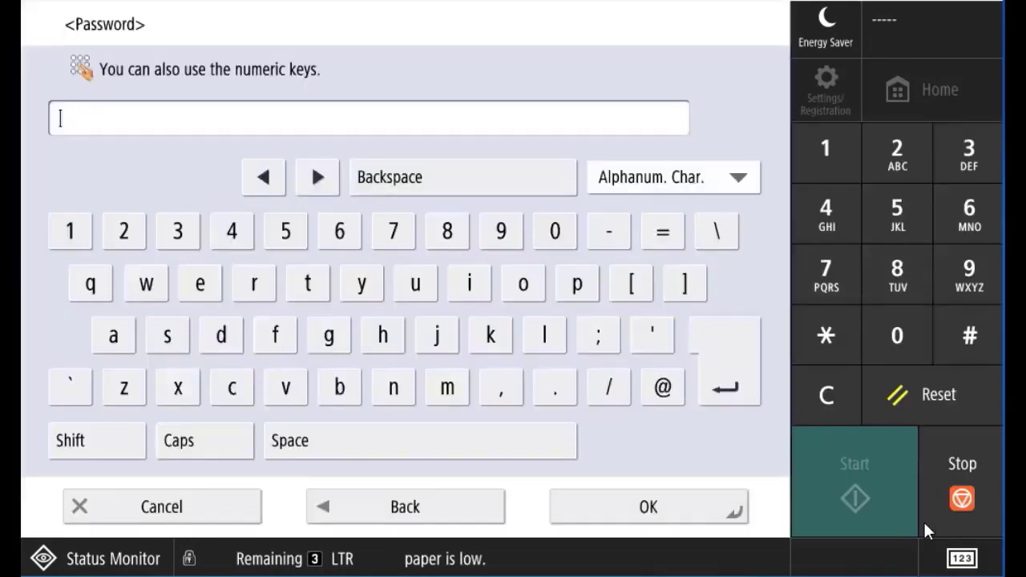
# - Enter the administrator password and log in as Administrator
pyautogui.write('***')
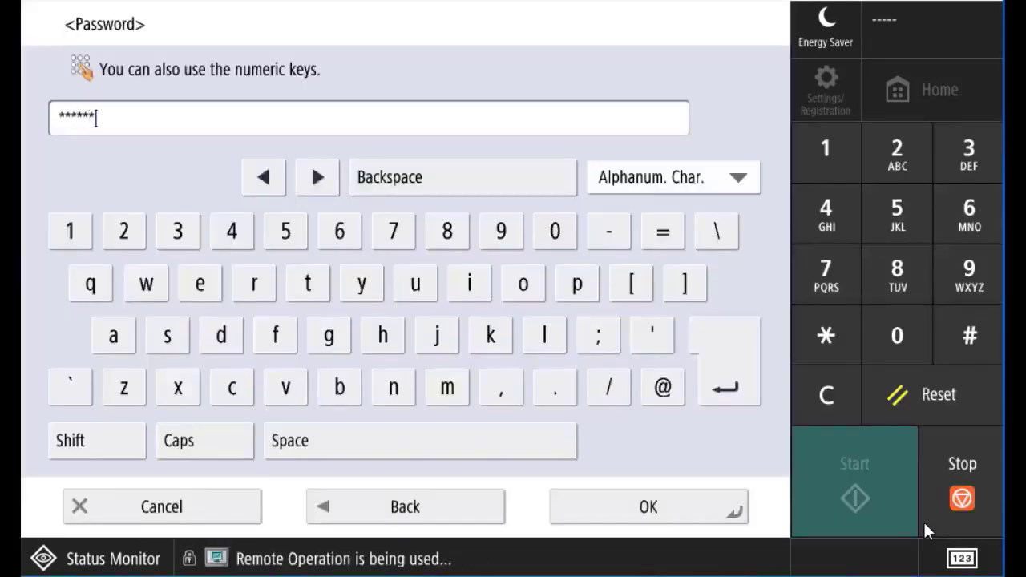
pyautogui.press('Return')
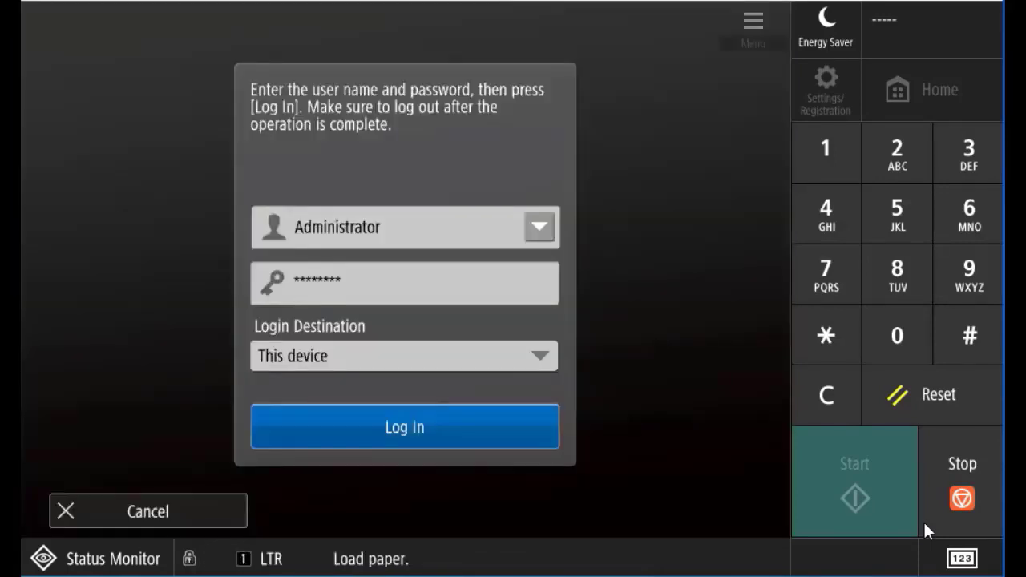
pyautogui.press('Return')
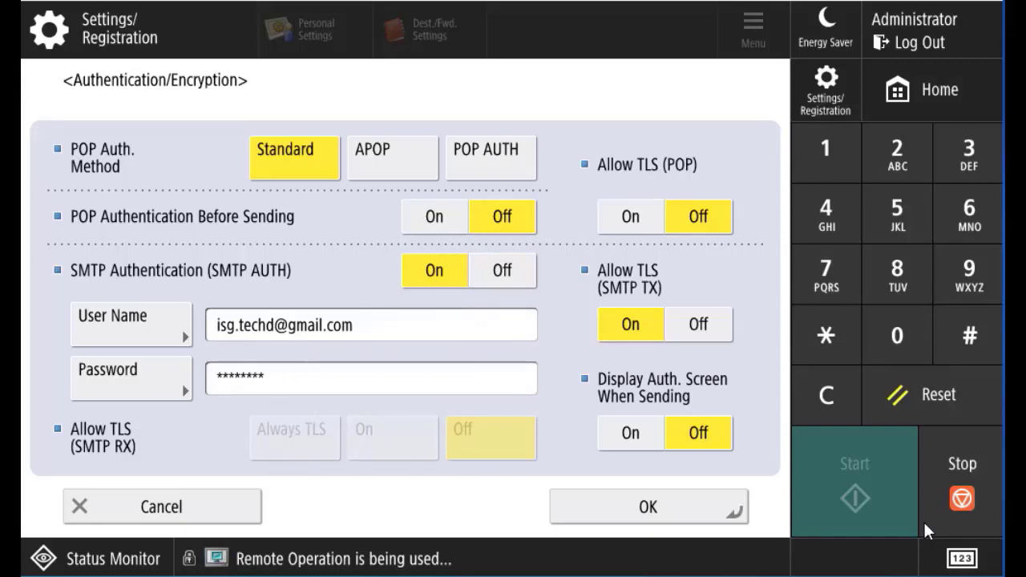
# - Keep the SMTP AUTH user, password and TLS settings unchanged, then open the SMTP TX/POP RX port settings
pyautogui.press('Return')
pyautogui.press('Return')
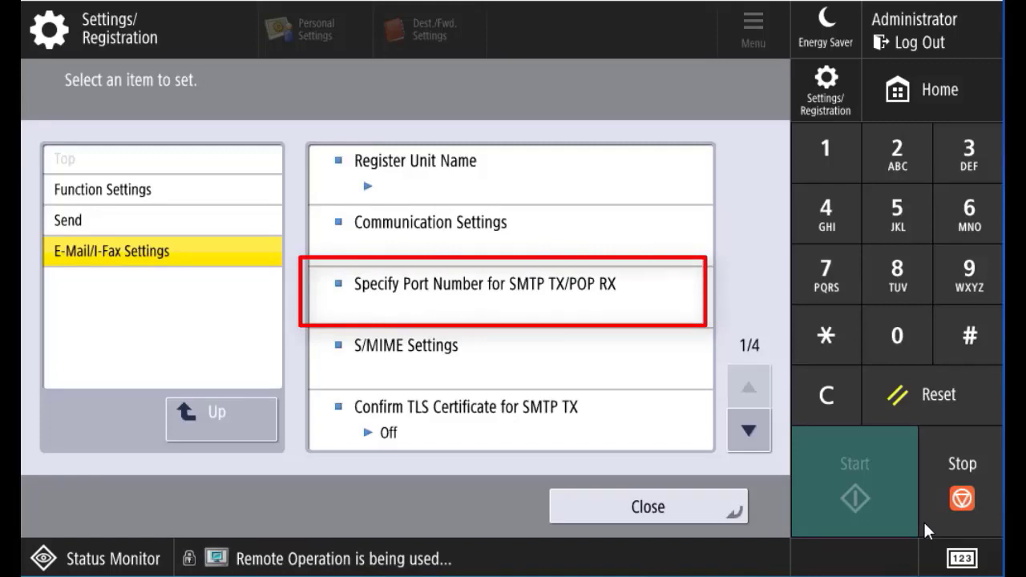
pyautogui.press('Return')
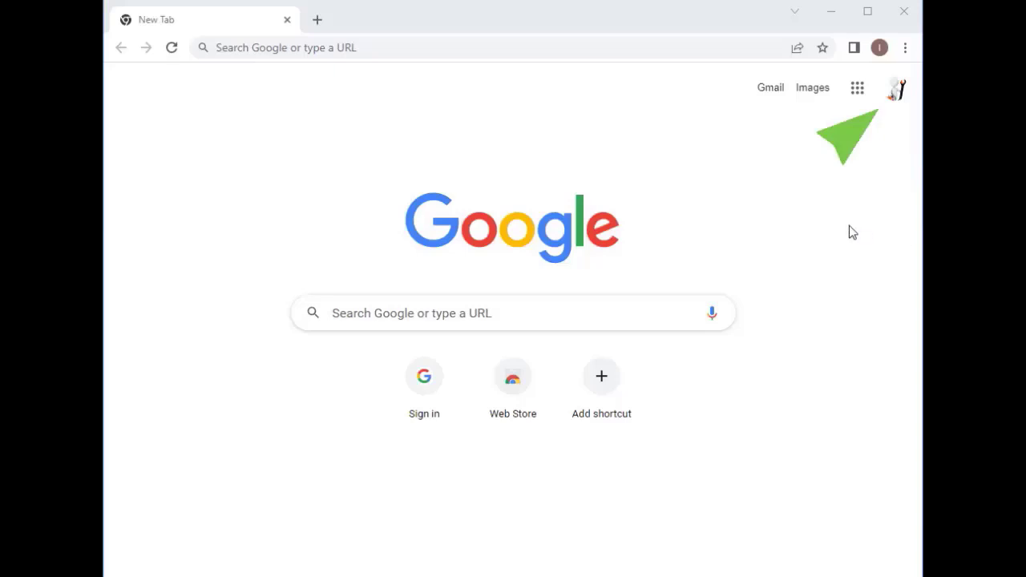
# - From the profile avatar menu, go to Manage your Google Account
pyautogui.click(895, 90)
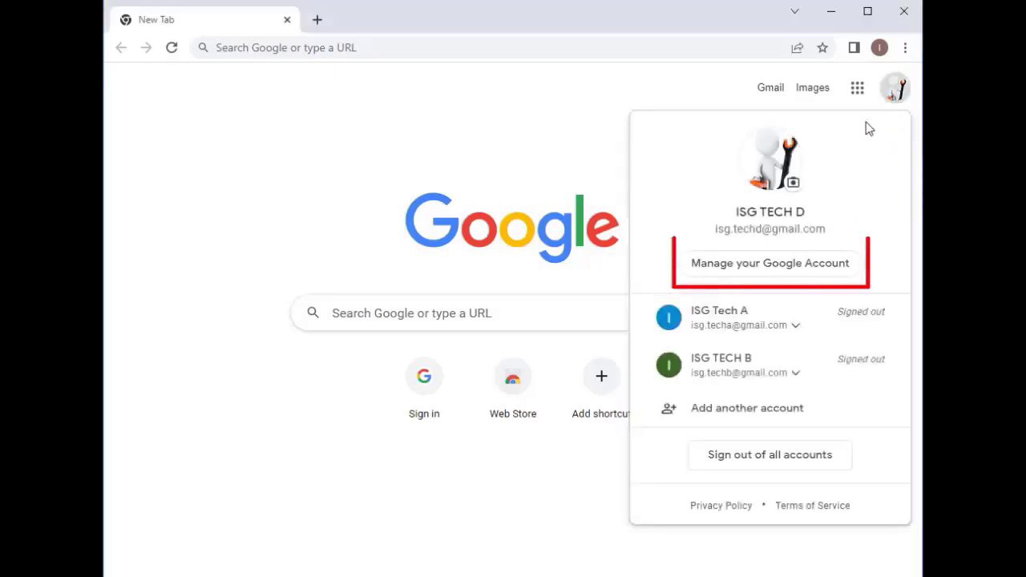
pyautogui.click(760, 264)
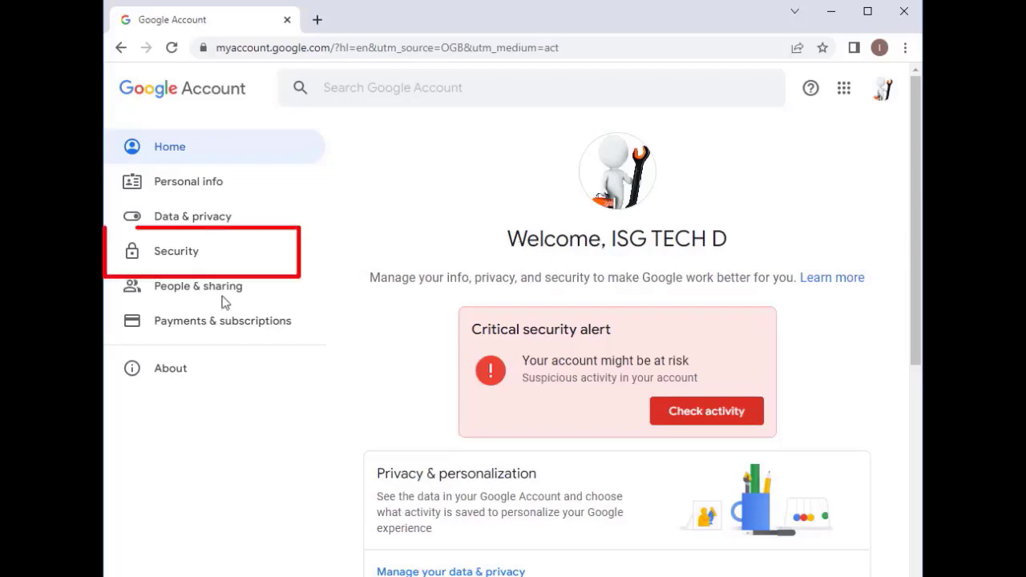
# - Open Security and scroll to Signing in to Google, where 2-Step Verification shows Off
pyautogui.click(185, 258)
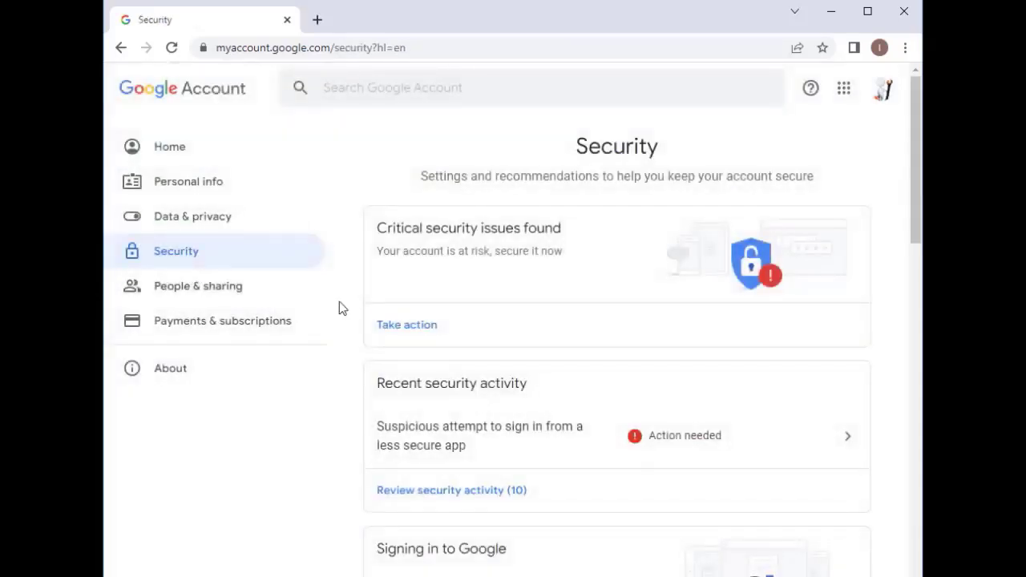
pyautogui.scroll(-1, 338, 301)
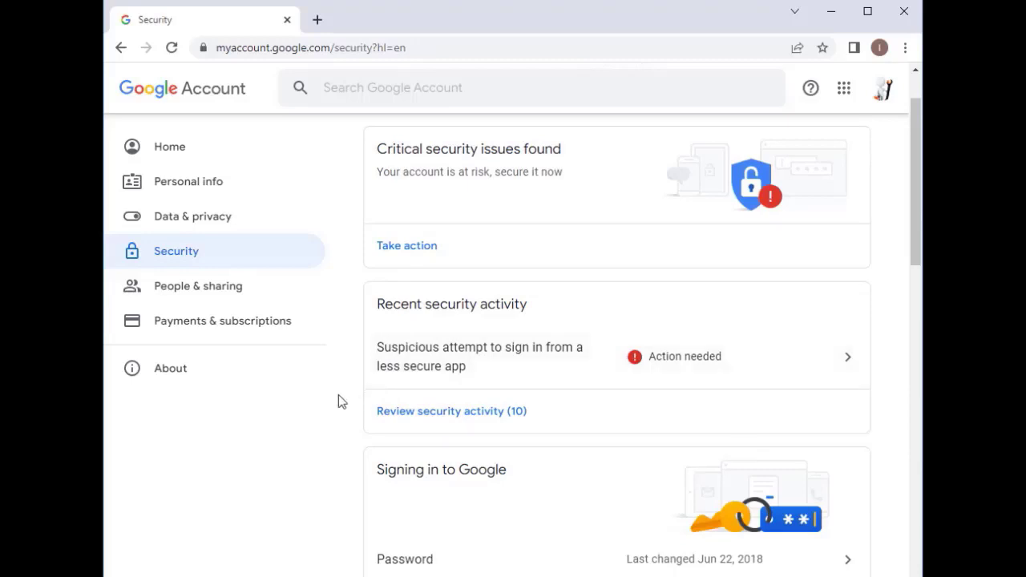
pyautogui.scroll(-3, 335, 403)
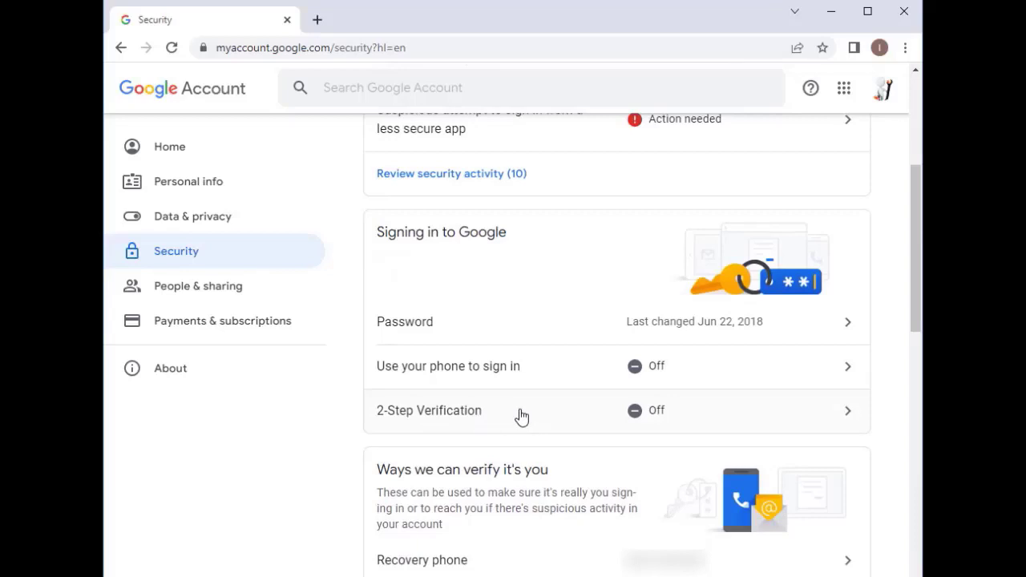
# - Begin 2-Step Verification setup and re-enter the account password
pyautogui.click(568, 416)
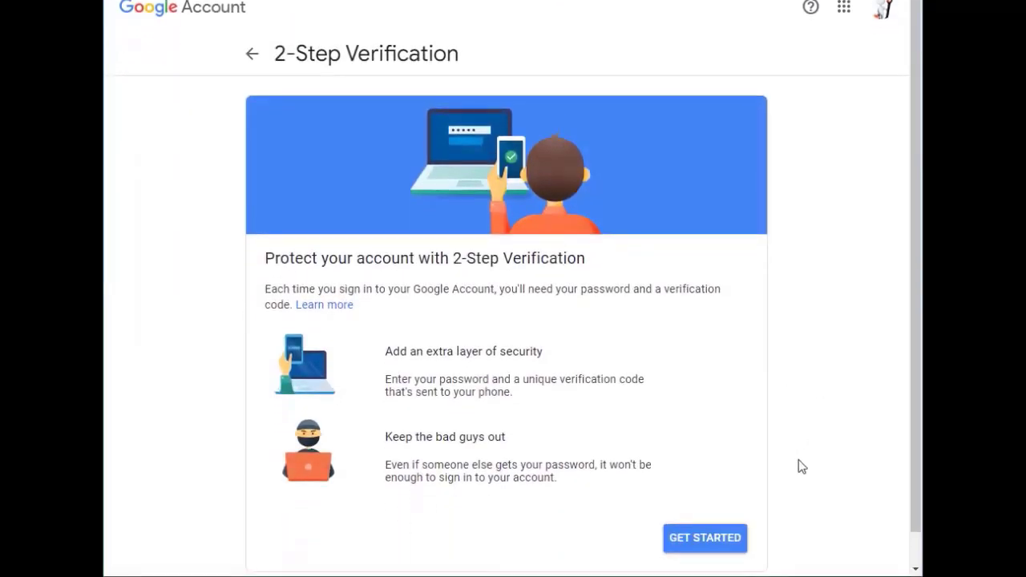
pyautogui.click(723, 540)
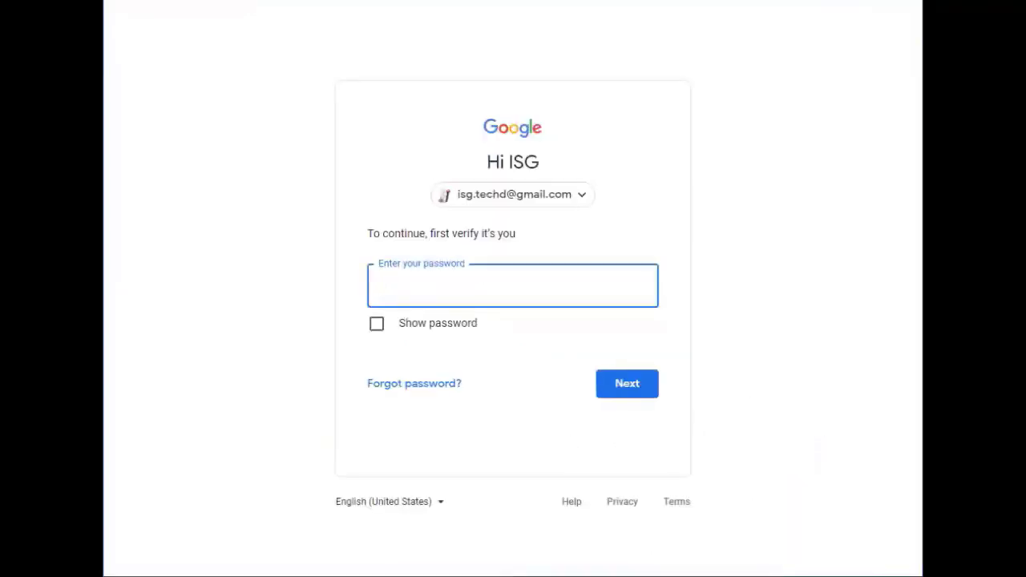
pyautogui.write('•••••')
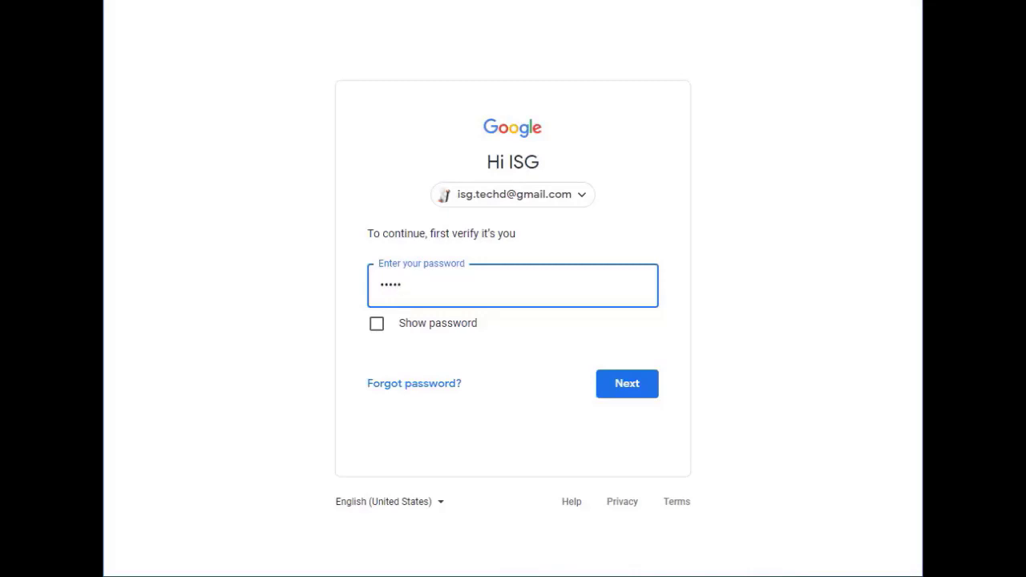
pyautogui.write('••••')
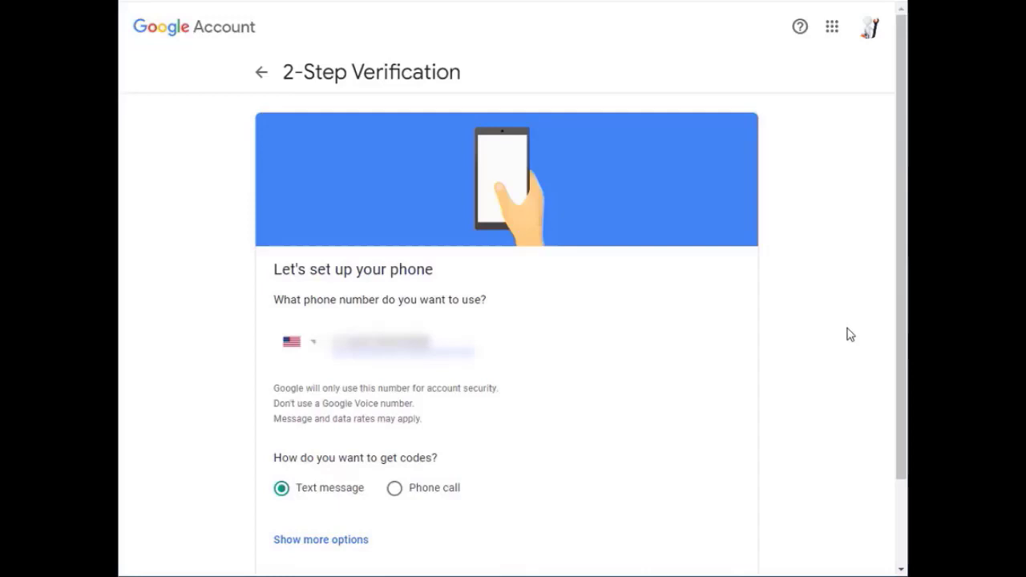
# - Confirm the phone with the texted verification code and turn 2-Step Verification on
pyautogui.scroll(-2, 852, 335)
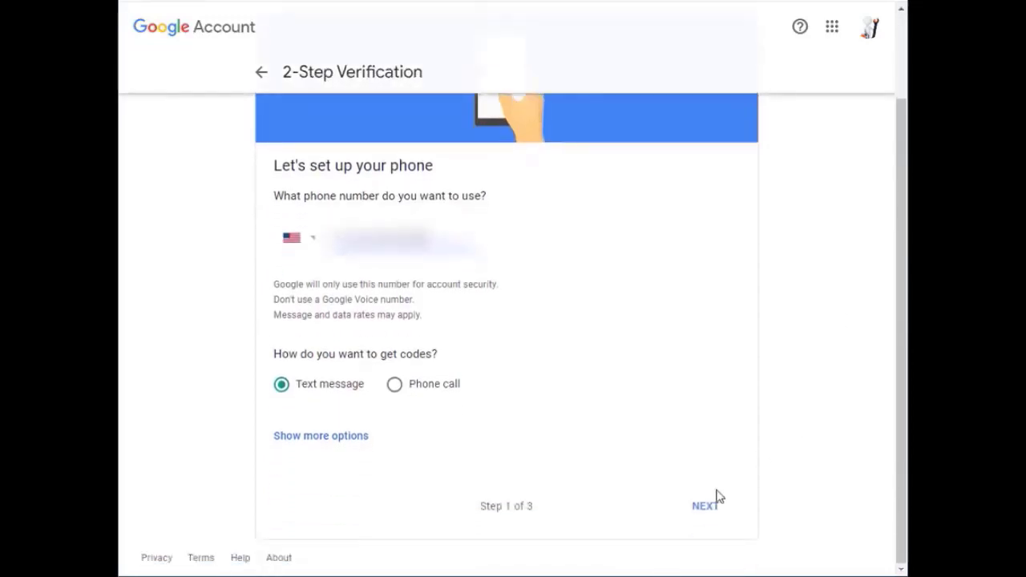
pyautogui.click(701, 507)
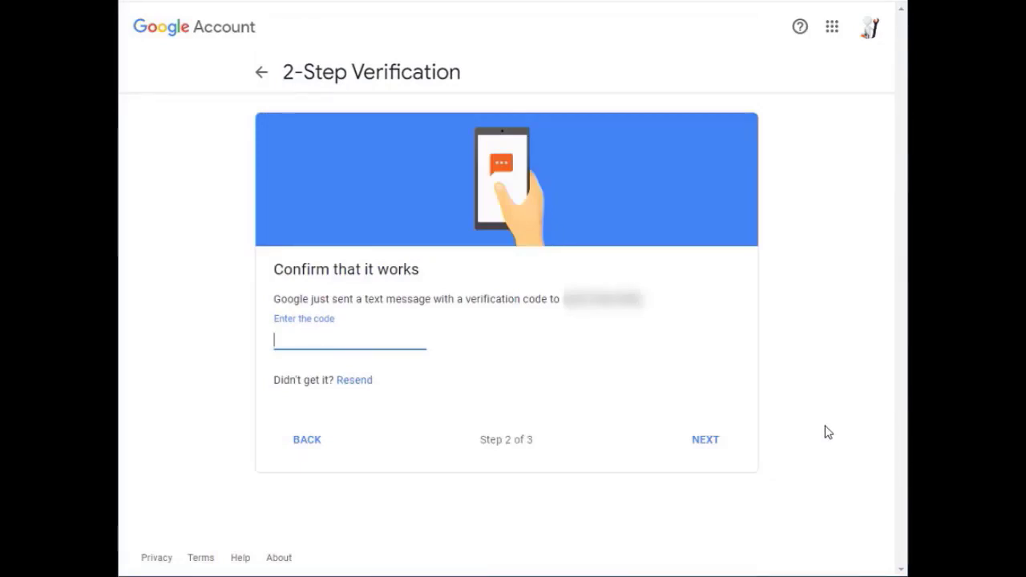
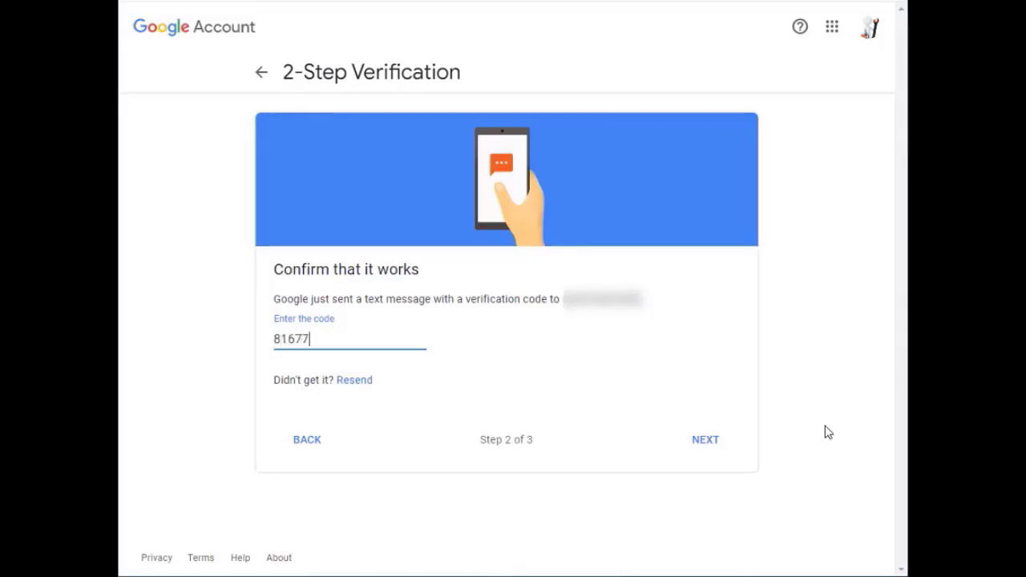
pyautogui.click(707, 446)
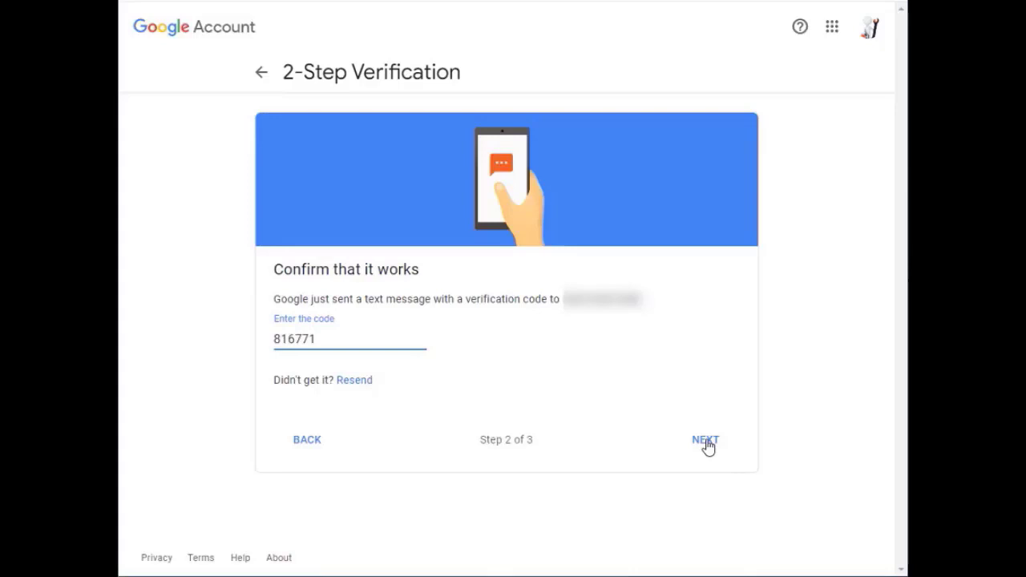
pyautogui.click(708, 443)
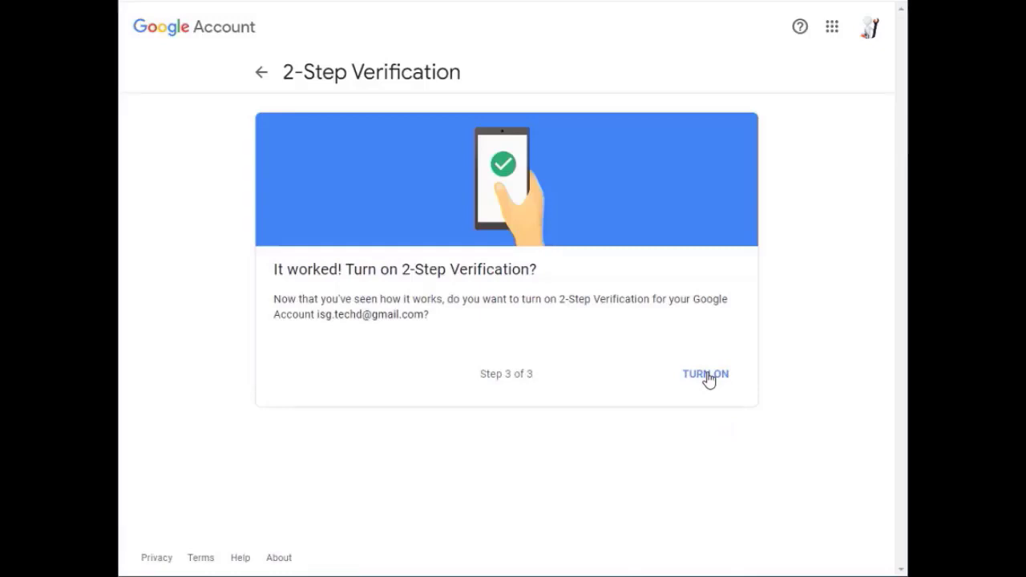
pyautogui.click(706, 375)
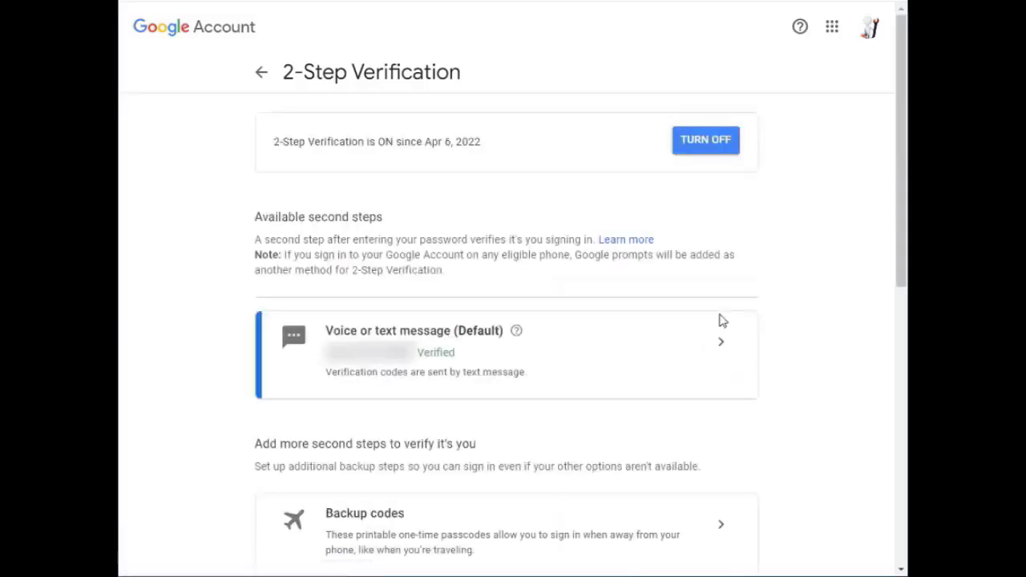
# - Return to Security, open App passwords, and re-confirm the account password
pyautogui.click(261, 76)
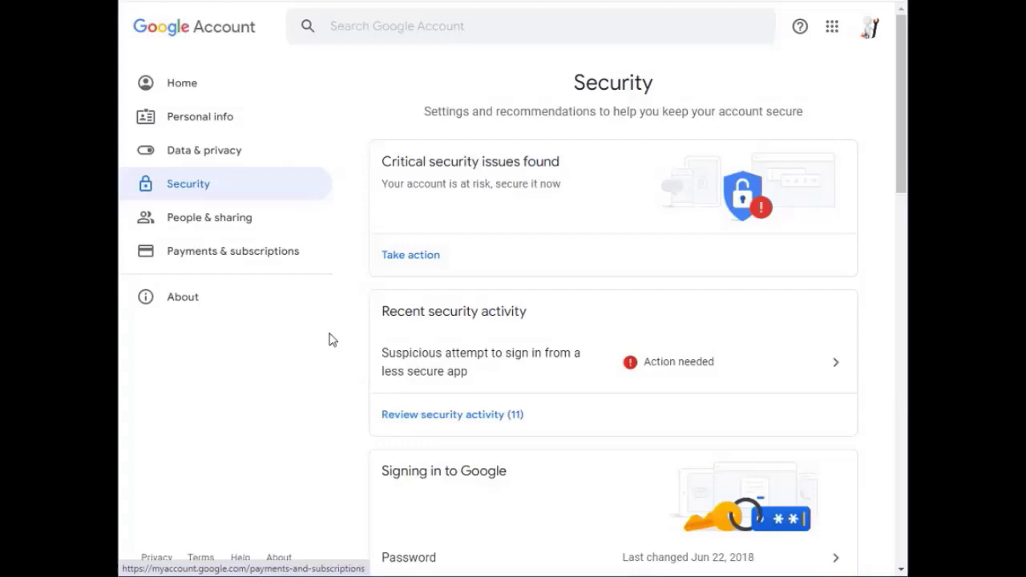
pyautogui.scroll(-3, 335, 348)
pyautogui.scroll(-1, 329, 351)
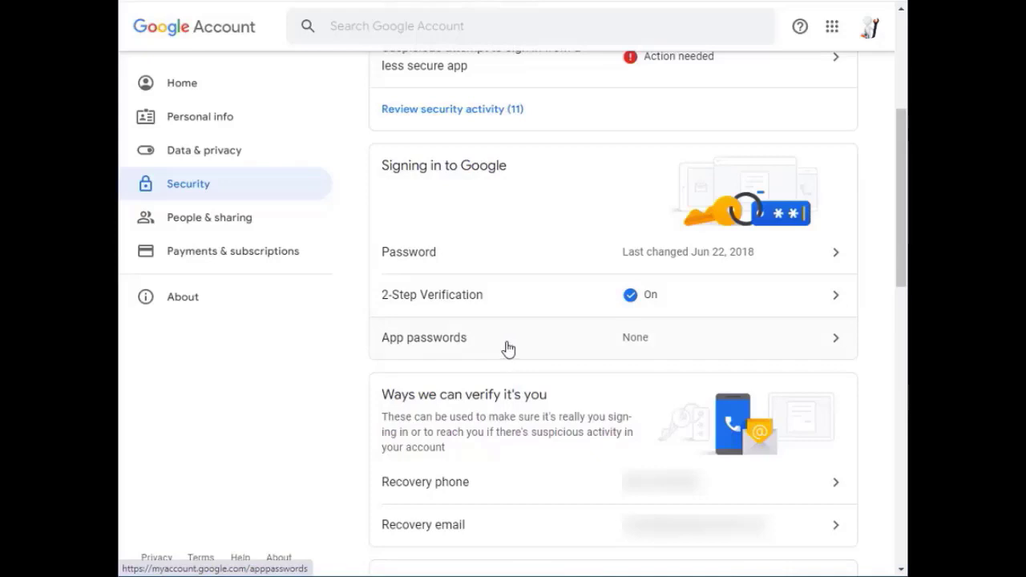
pyautogui.click(508, 347)
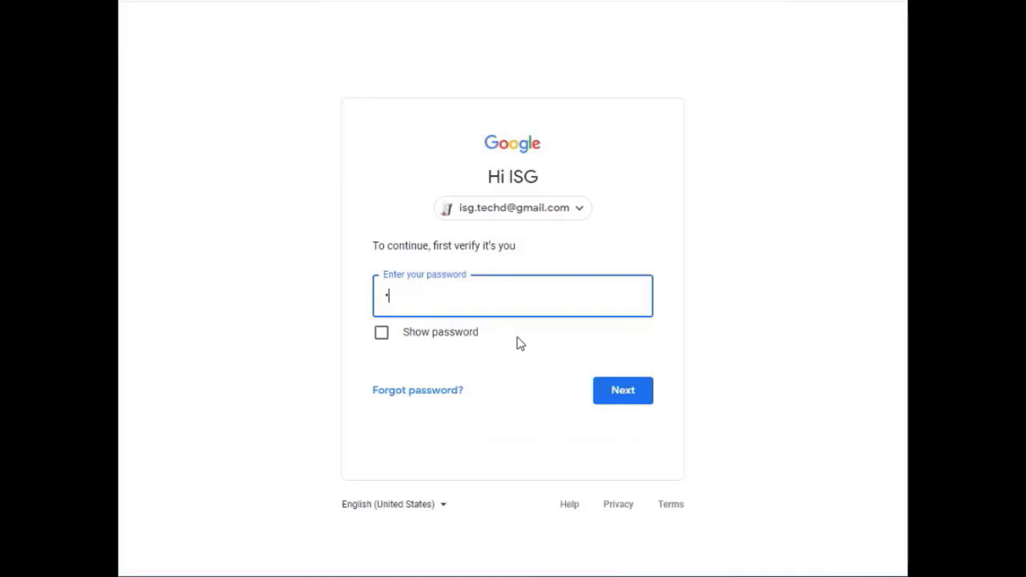
pyautogui.write('•••••••••')
pyautogui.press('Return')
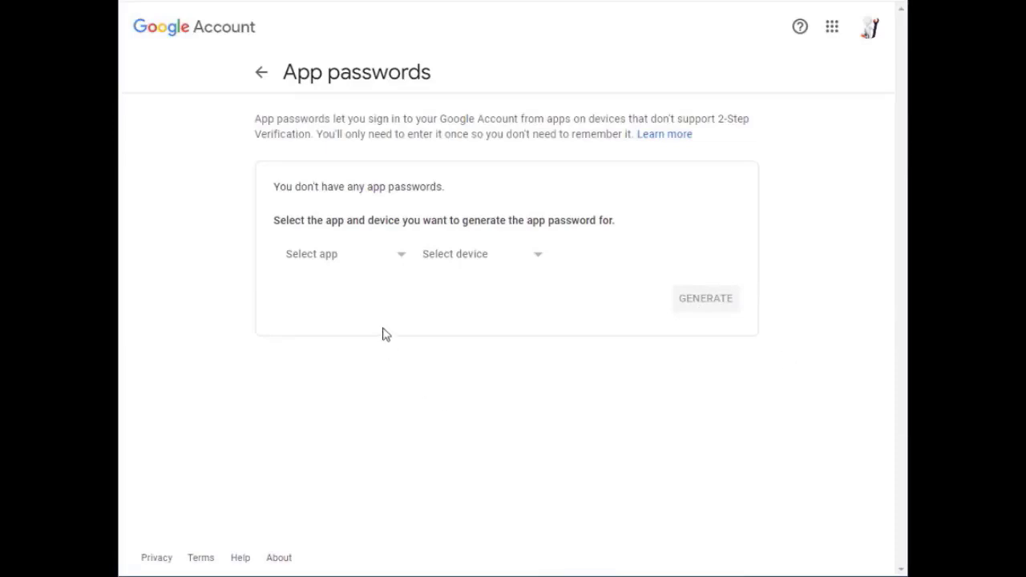
# - Generate an app password for Other (Custom name) 'Canon MFP' and close the generated-password window
pyautogui.click(399, 261)
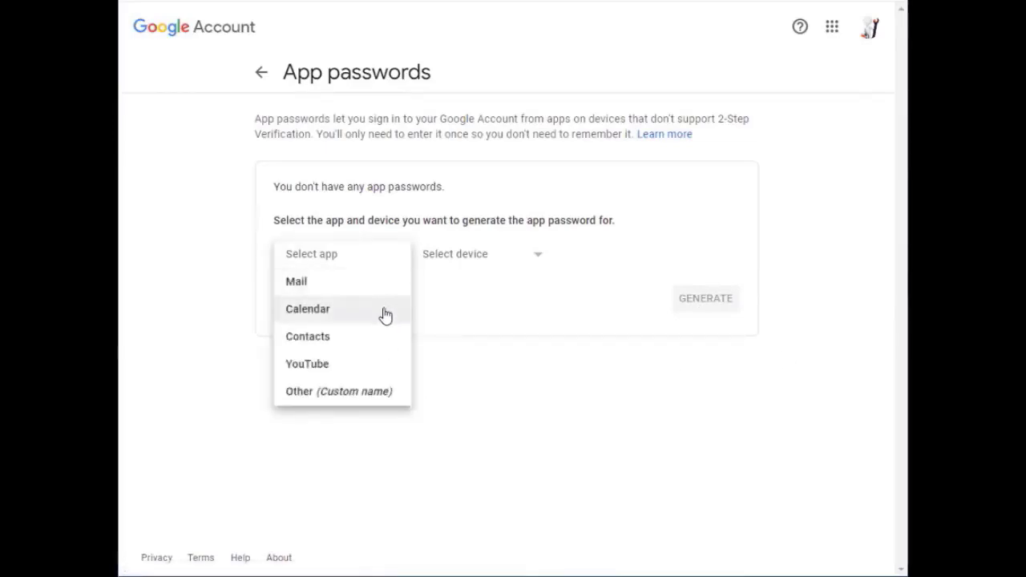
pyautogui.click(356, 392)
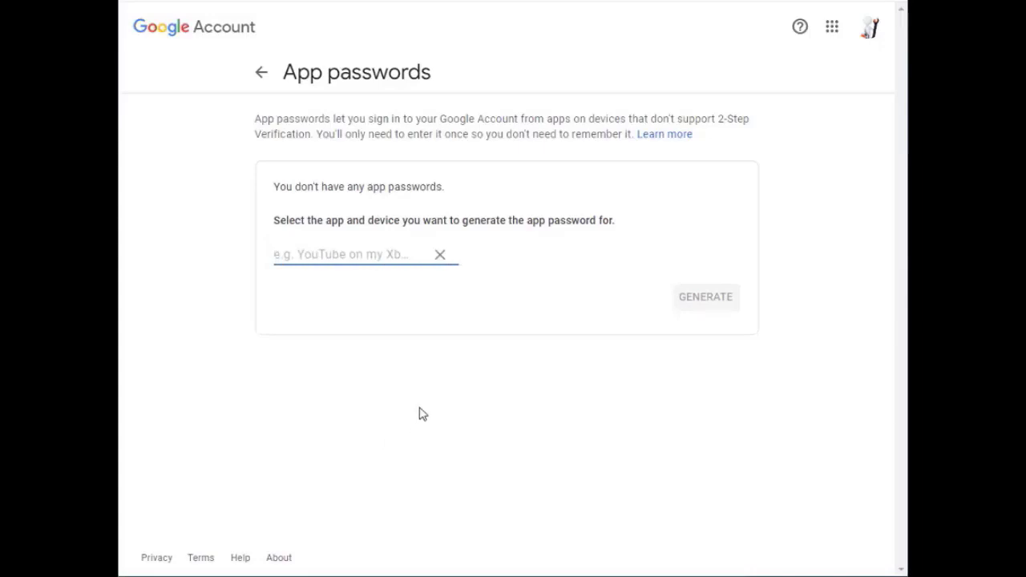
pyautogui.write('Canon')
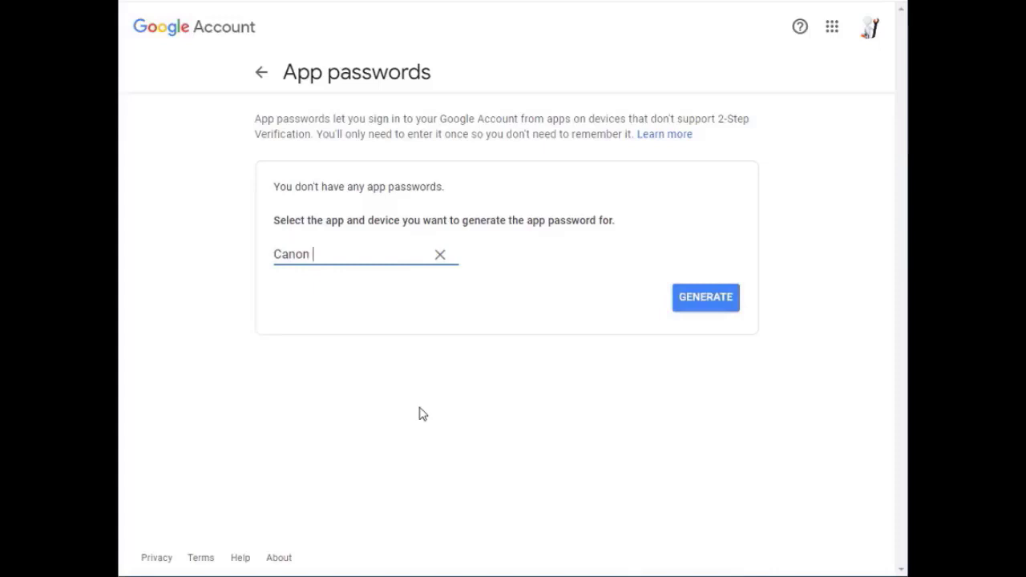
pyautogui.write(' MFP')
pyautogui.click(709, 304)
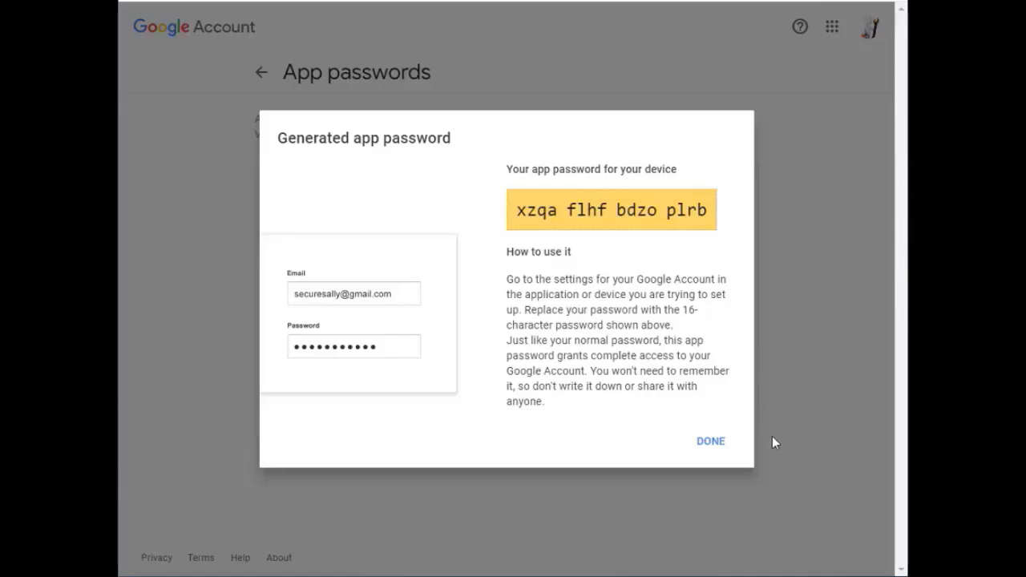
pyautogui.click(722, 439)
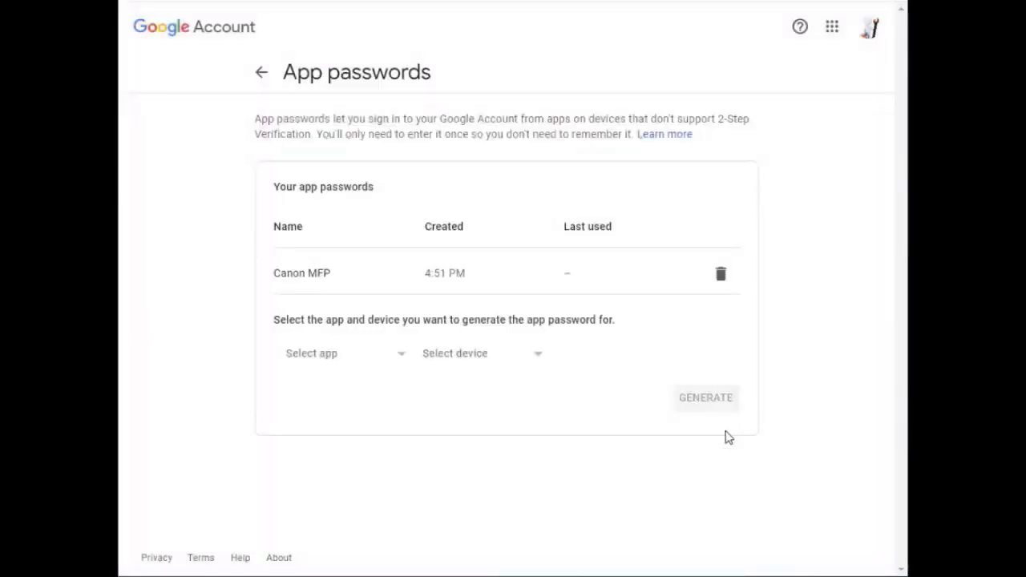
# - Log in to the device as Administrator with the administrator password
pyautogui.click(262, 71)
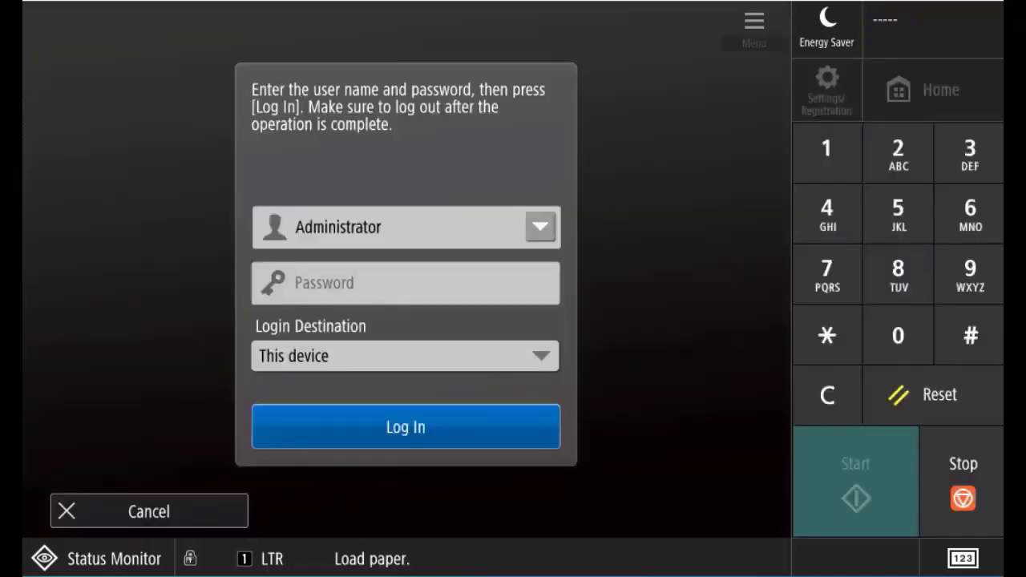
pyautogui.click(406, 283)
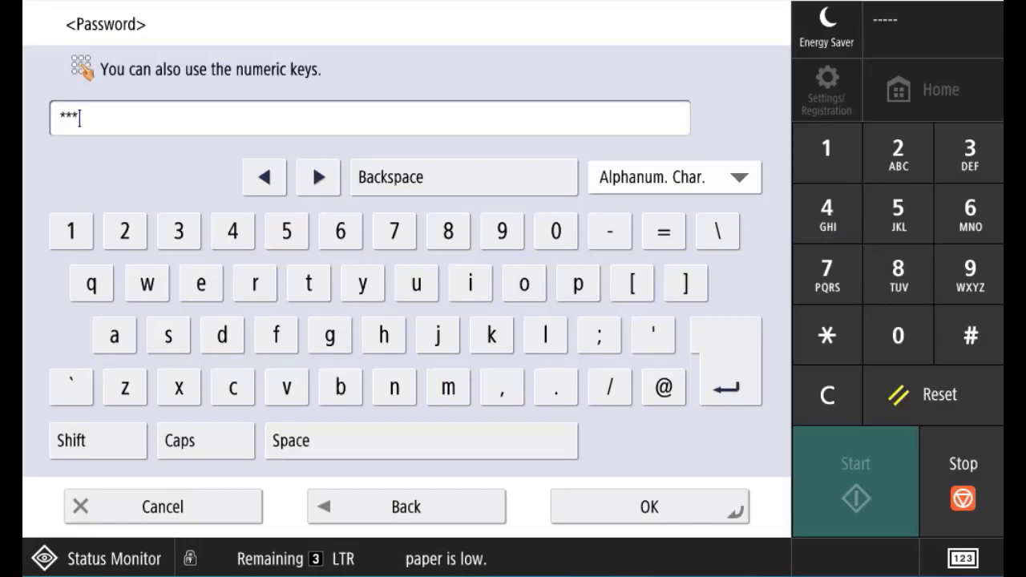
pyautogui.press('Return')
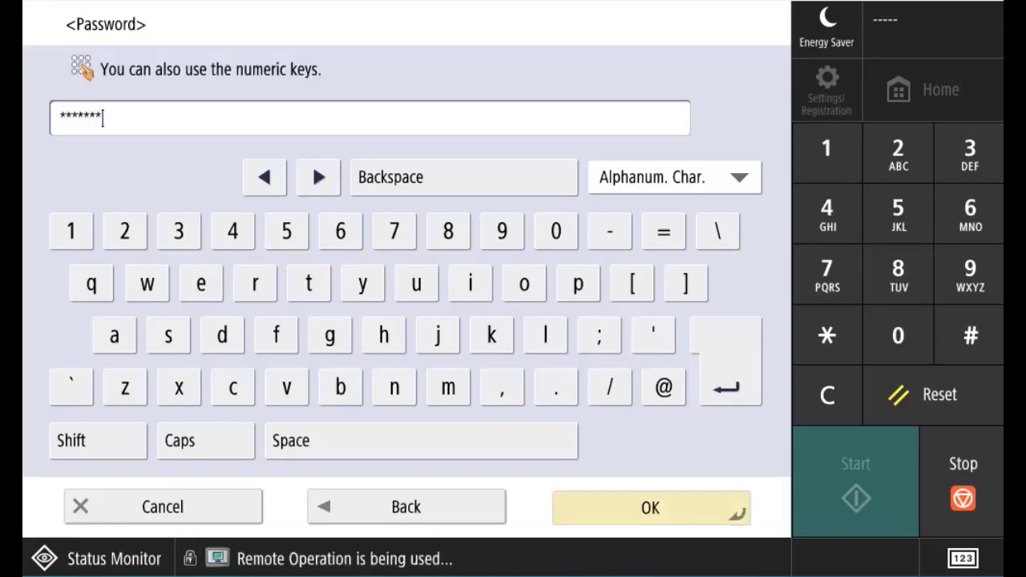
pyautogui.press('Return')
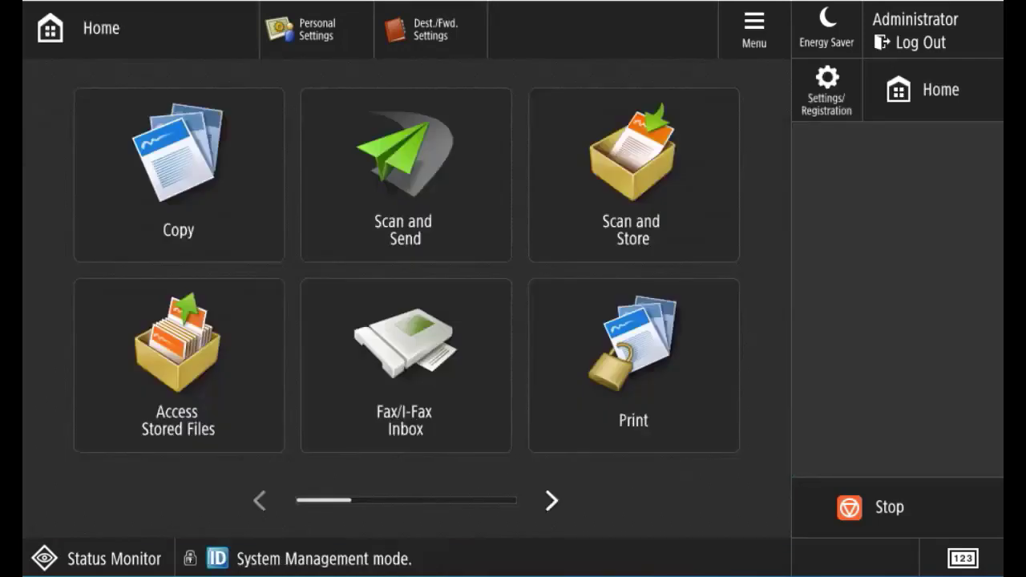
# - Navigate Settings/Registration > Function Settings > Send > E-Mail/I-Fax > Communication Settings > Authent./Encryption
pyautogui.click(826, 96)
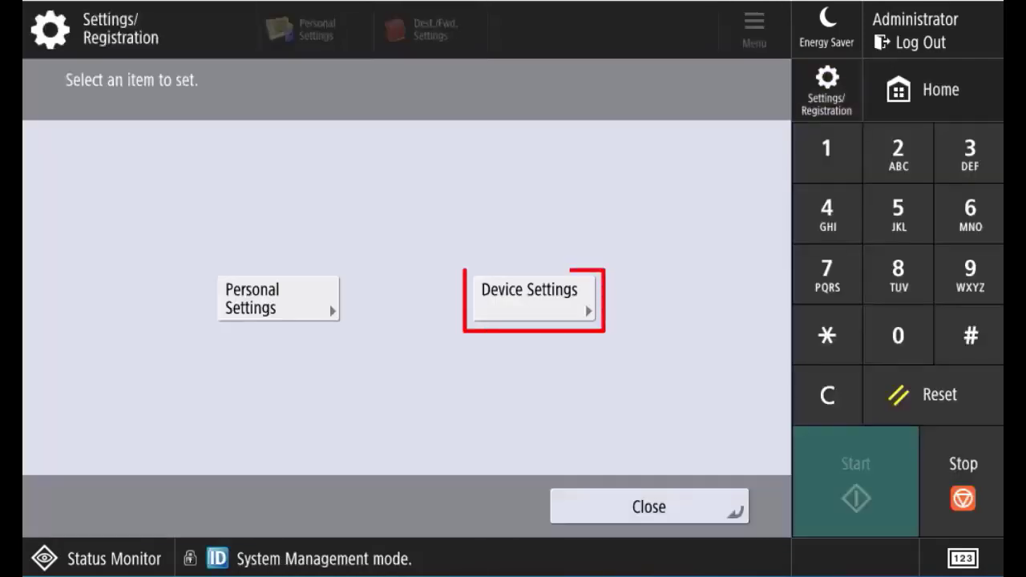
pyautogui.press('Return')
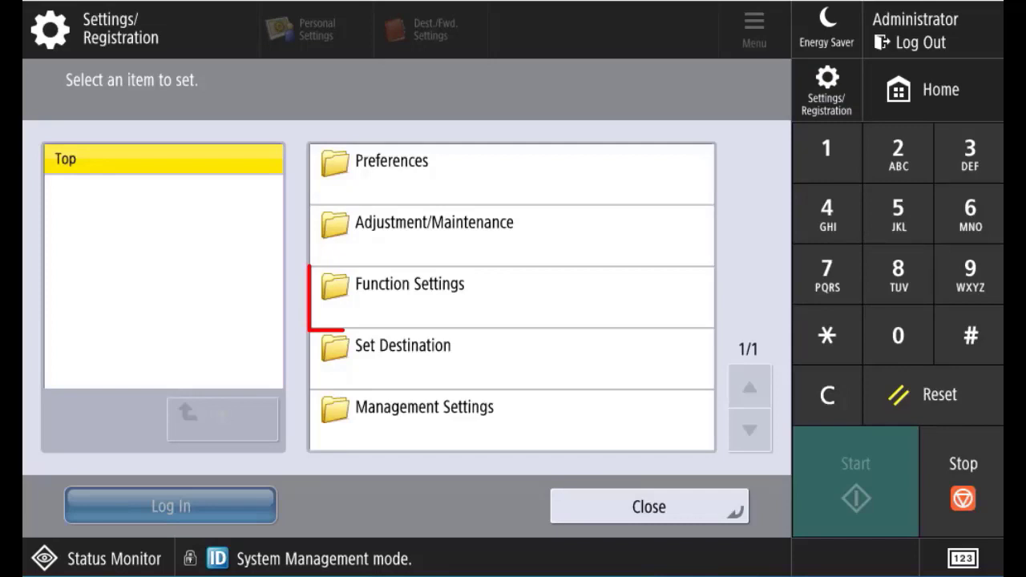
pyautogui.press('Return')
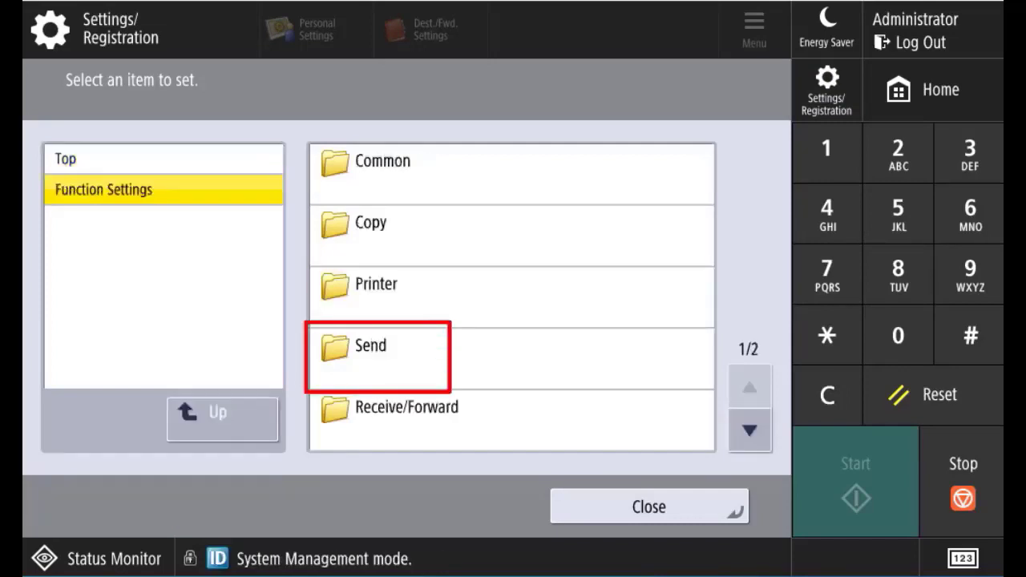
pyautogui.press('Return')
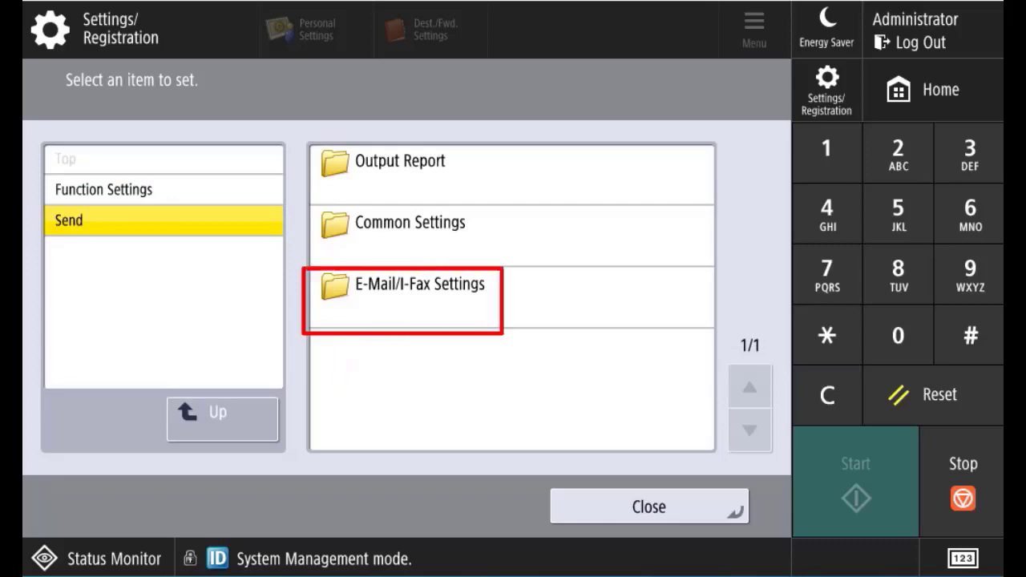
pyautogui.press('Return')
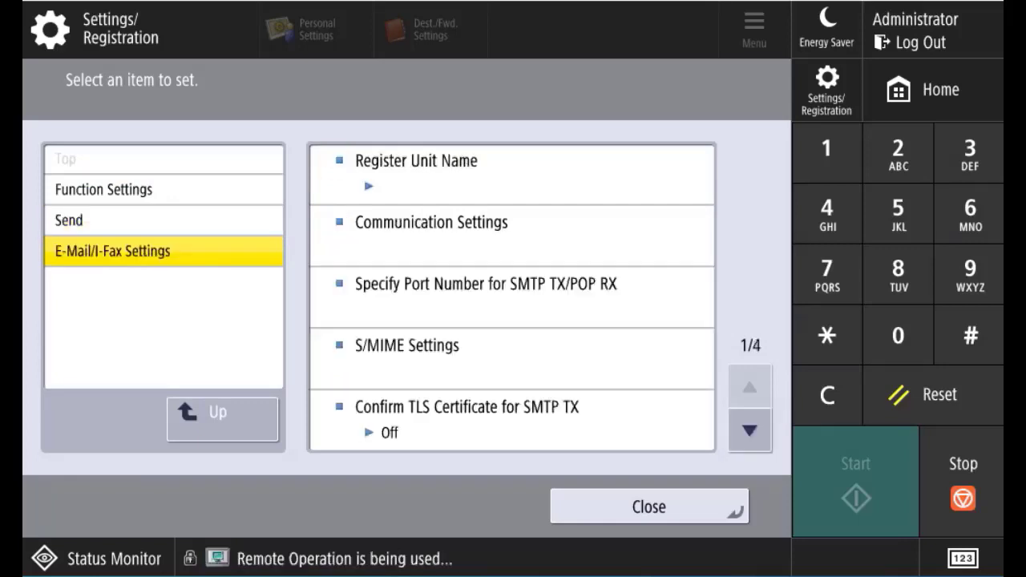
pyautogui.press('Return')
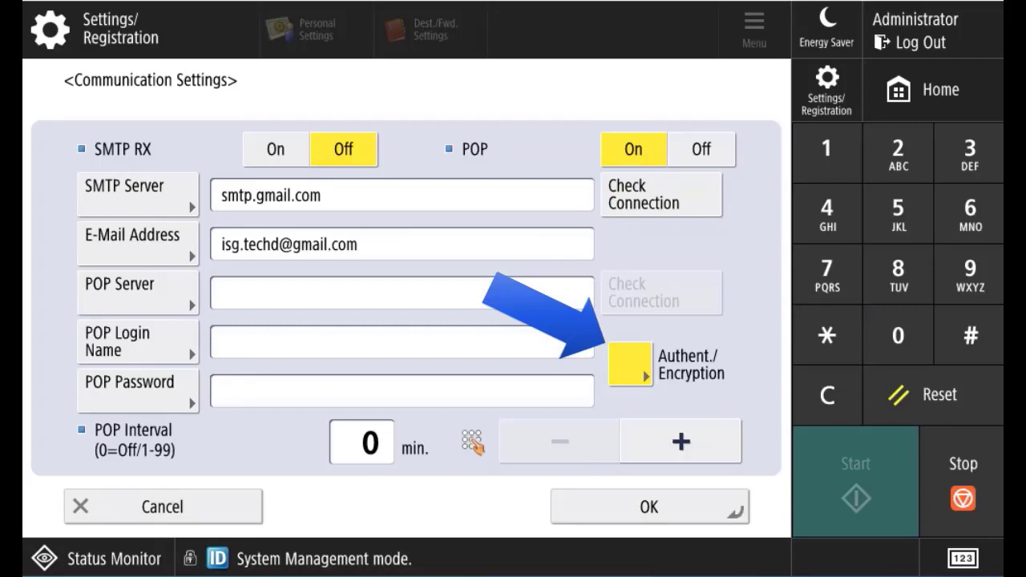
pyautogui.click(630, 364)
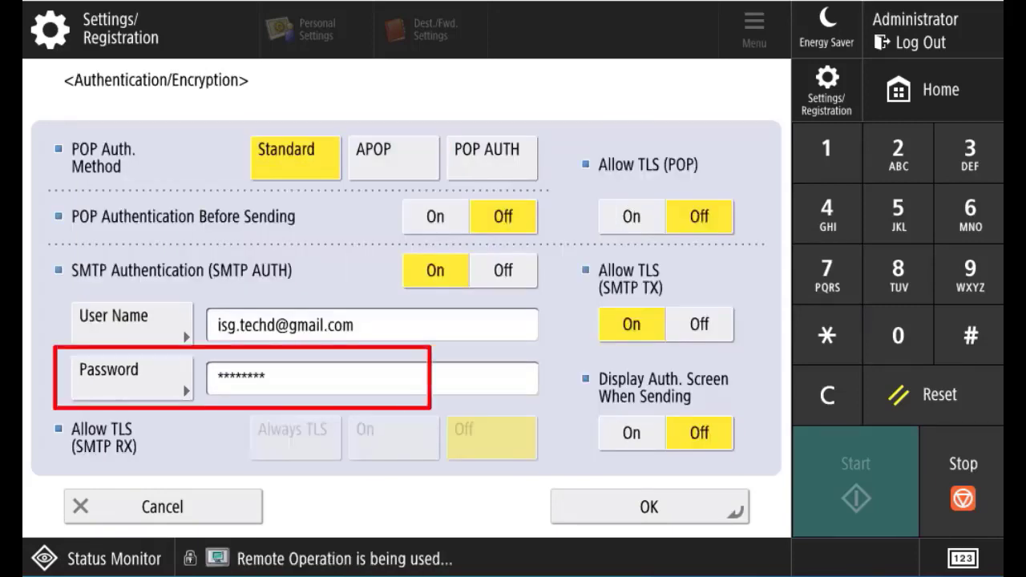
# - Replace the old SMTP authentication password with the new Gmail app password and re-enter it to confirm
pyautogui.click(132, 373)
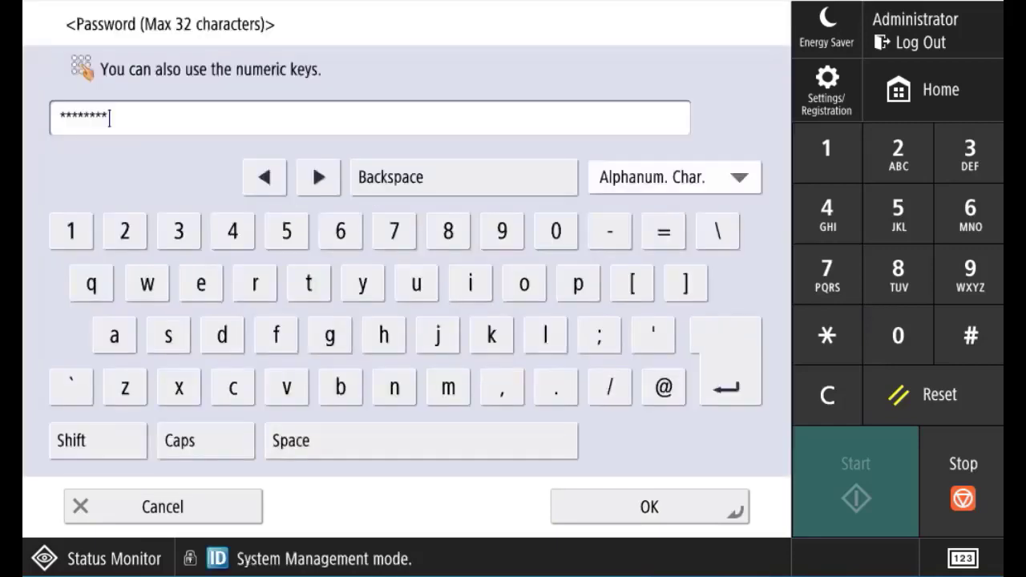
pyautogui.click(827, 394)
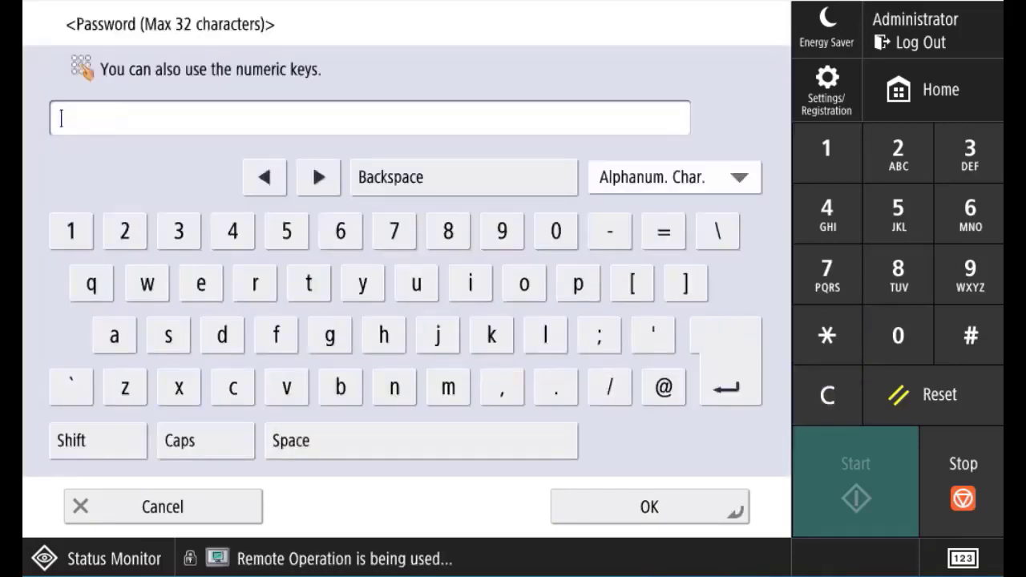
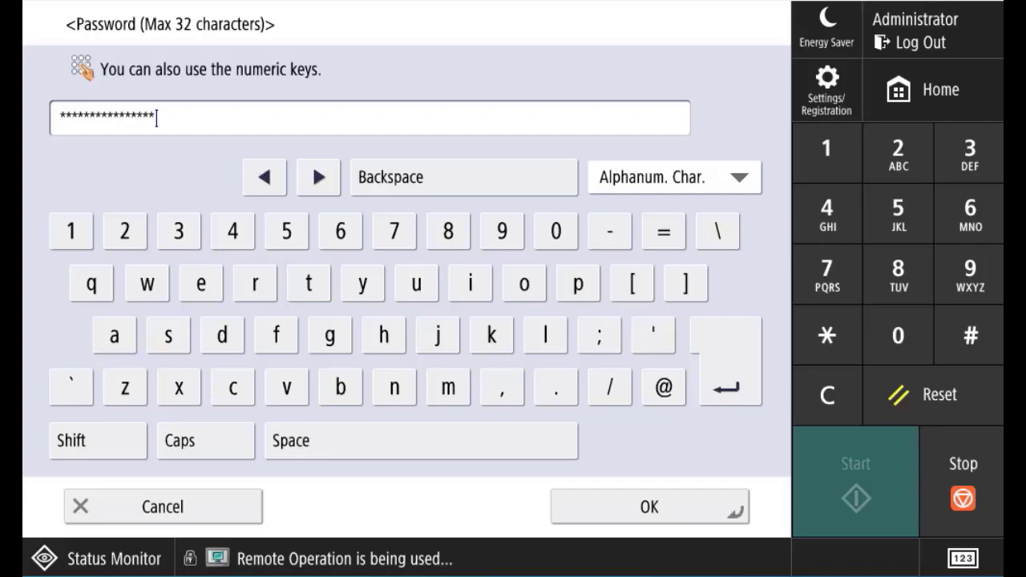
pyautogui.press('Return')
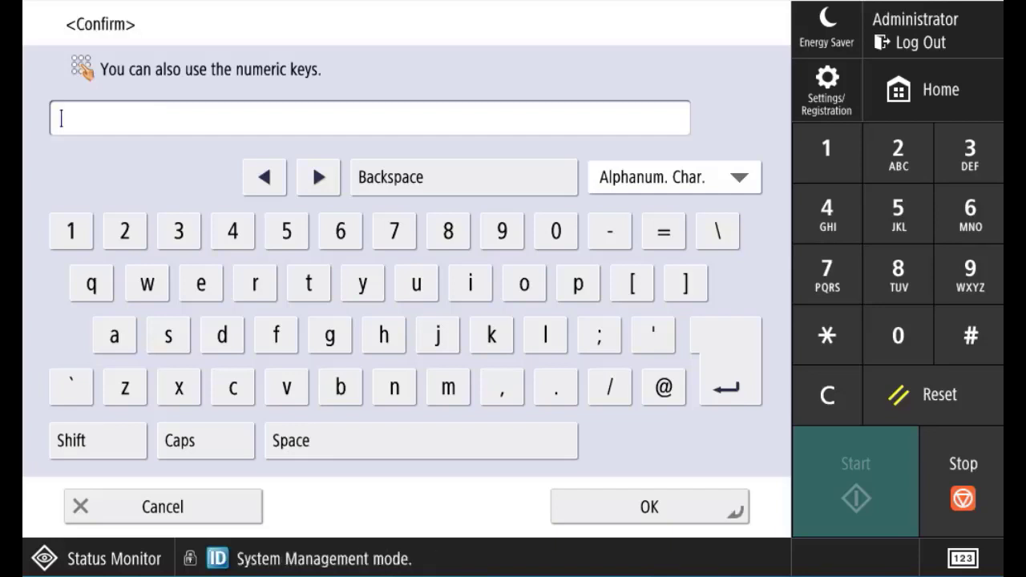
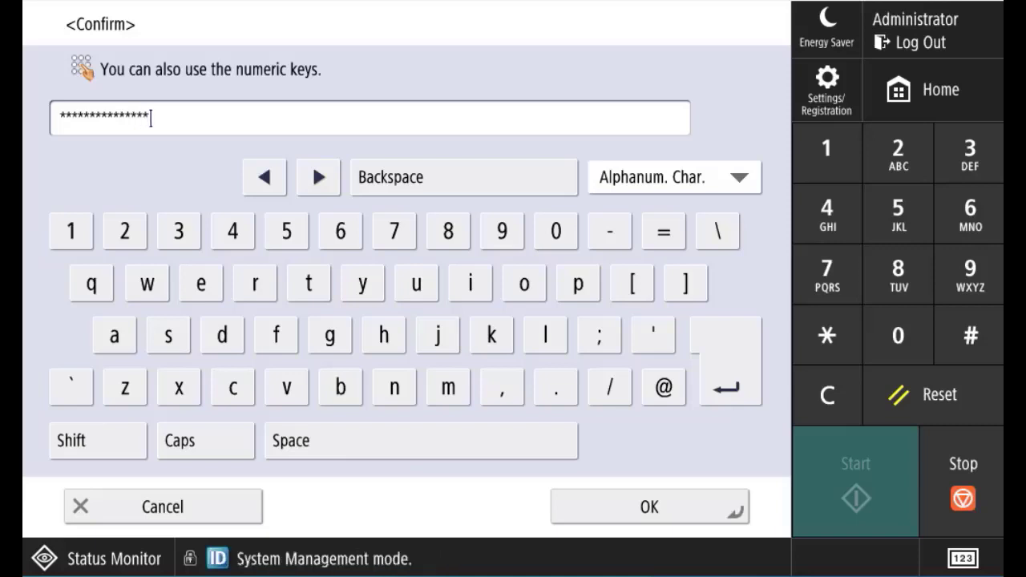
pyautogui.press('Return')
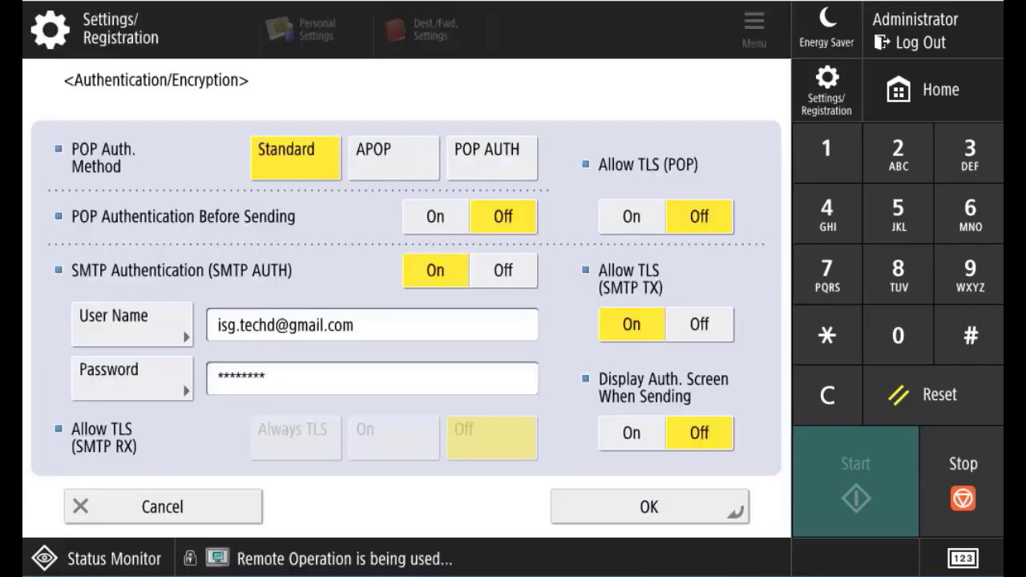
# - Save the authentication and encryption settings and return to the Home screen
pyautogui.press('Return')
pyautogui.press('Return')
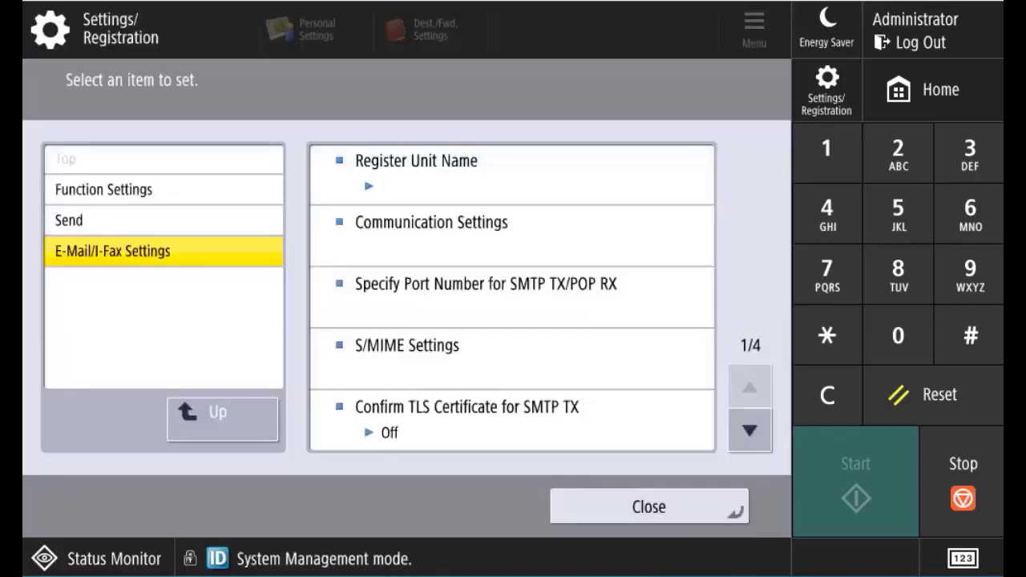
pyautogui.press('Return')
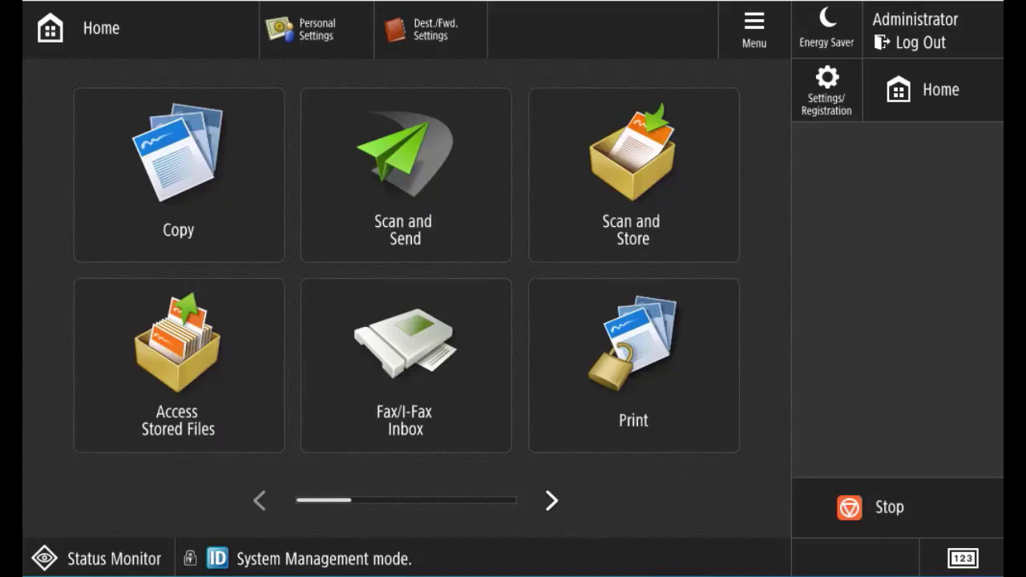
pyautogui.moveTo(405, 174); pyautogui.dragTo(160, 174)
pyautogui.moveTo(178, 364); pyautogui.dragTo(425, 364)
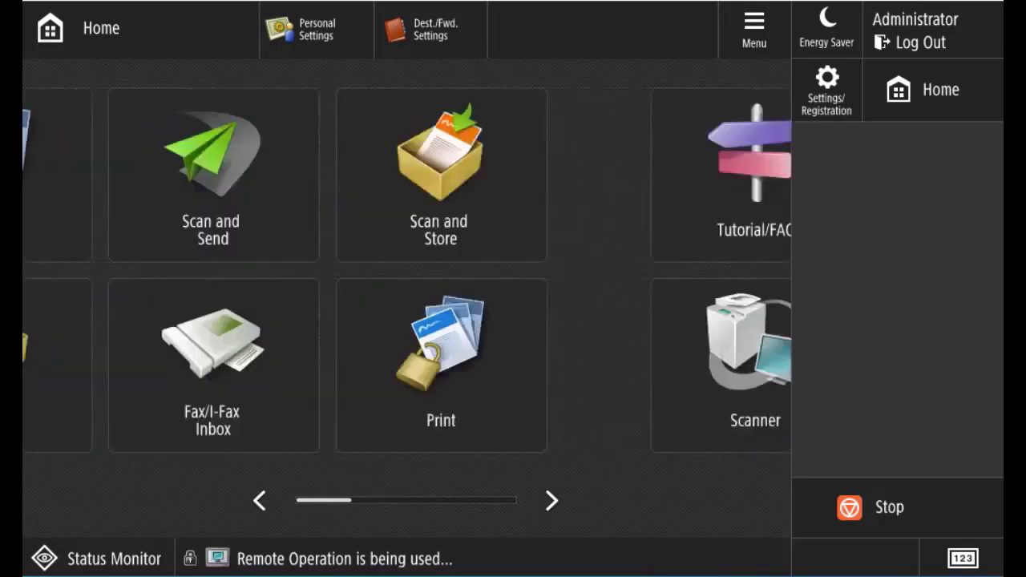
# - Scan and send a test to the previous e-mail destination, then view the Send job log
pyautogui.click(406, 174)
pyautogui.click(588, 153)
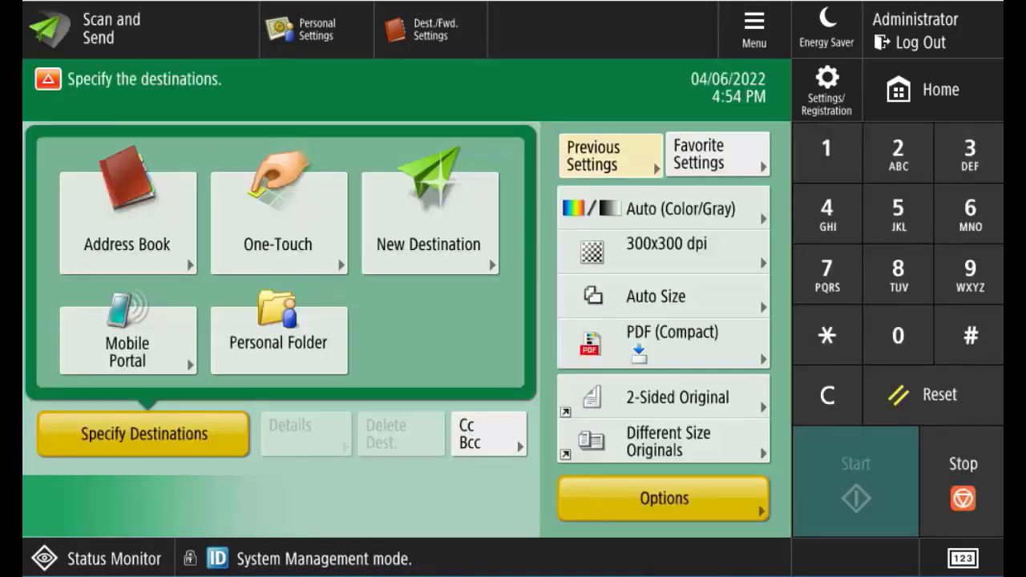
pyautogui.click(649, 506)
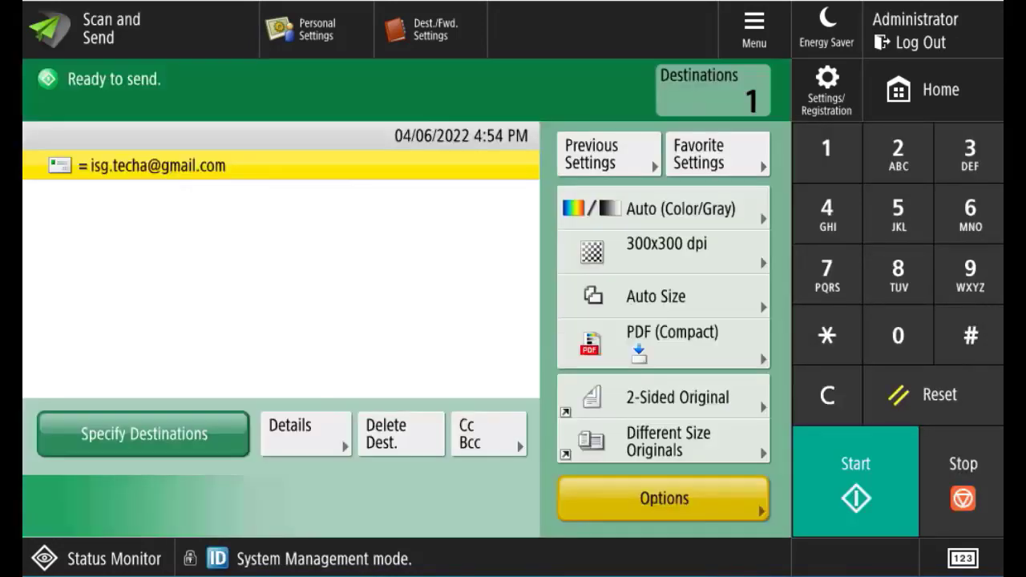
pyautogui.click(855, 480)
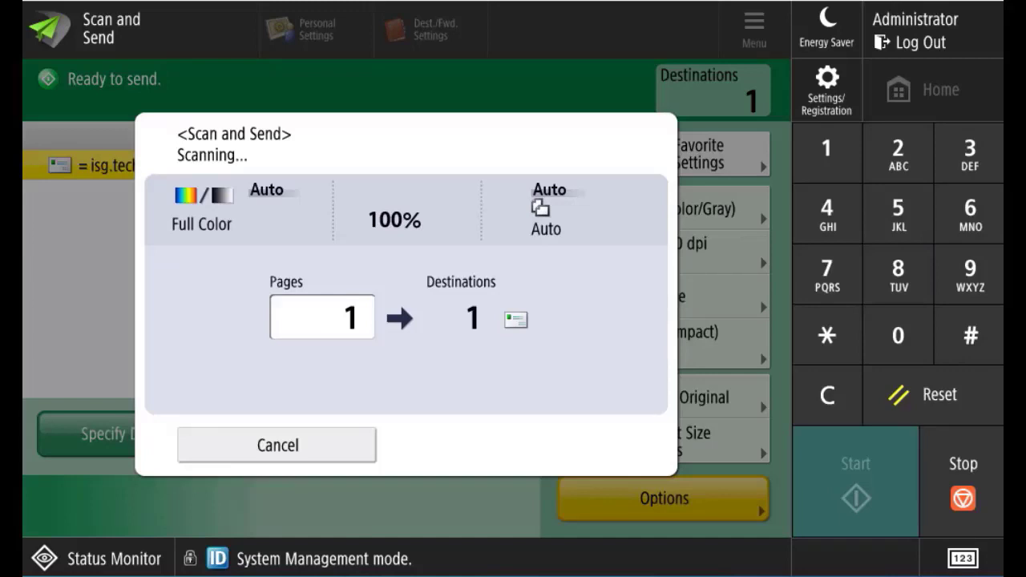
pyautogui.click(276, 383)
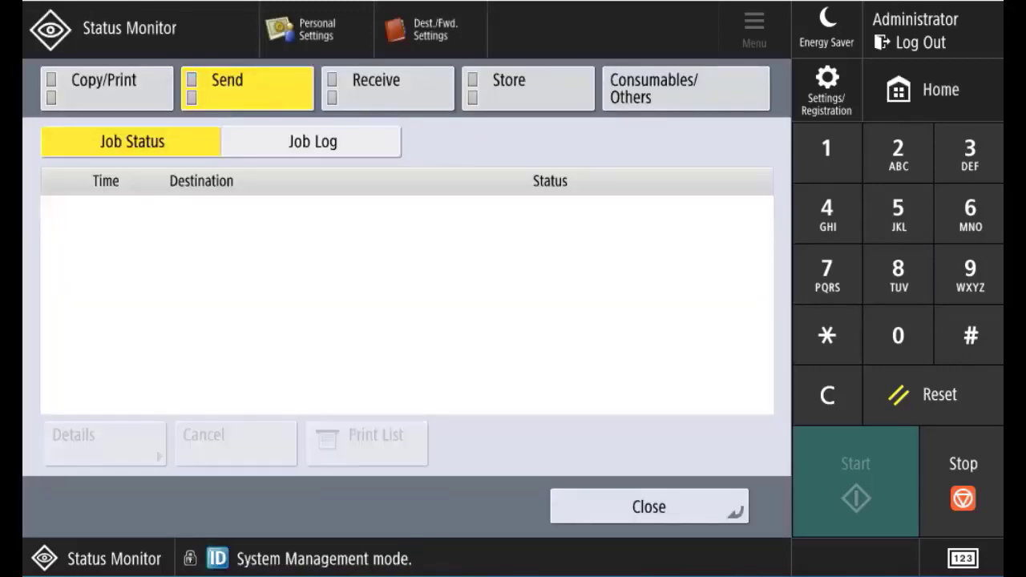
pyautogui.click(312, 141)
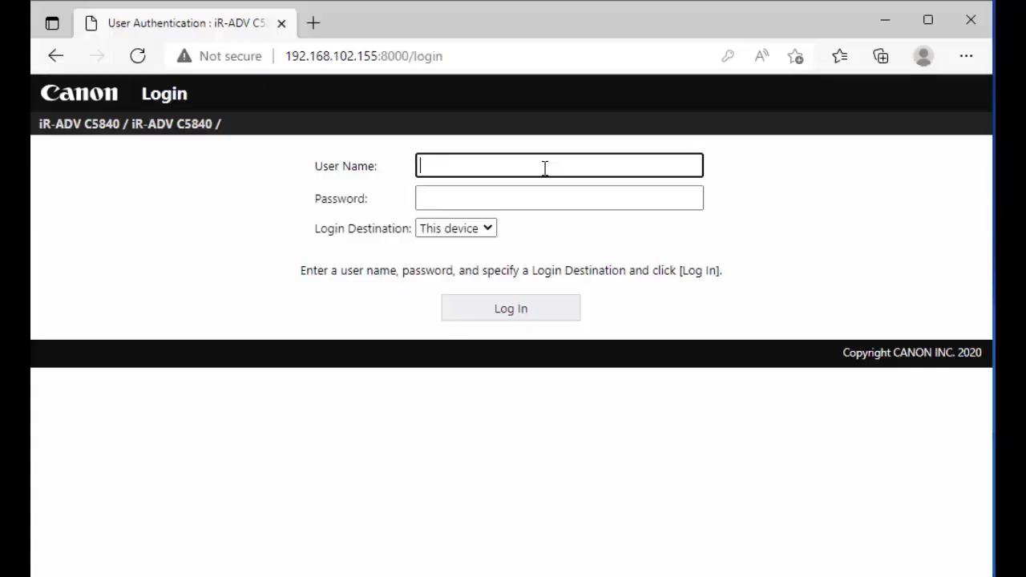
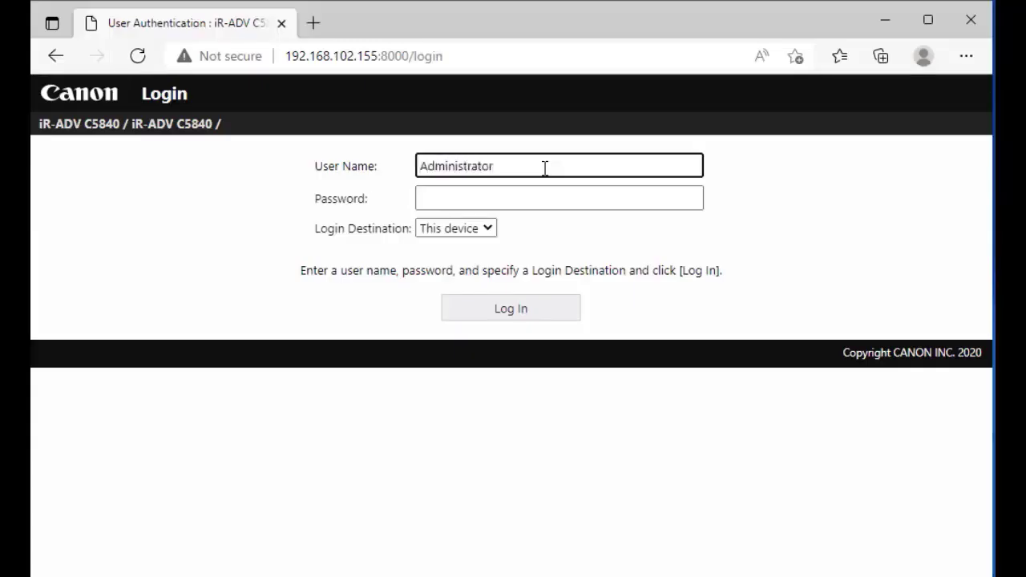
# - Log in to Remote UI as Administrator and open the Send E-Mail/I-Fax network settings page
pyautogui.press('Tab')
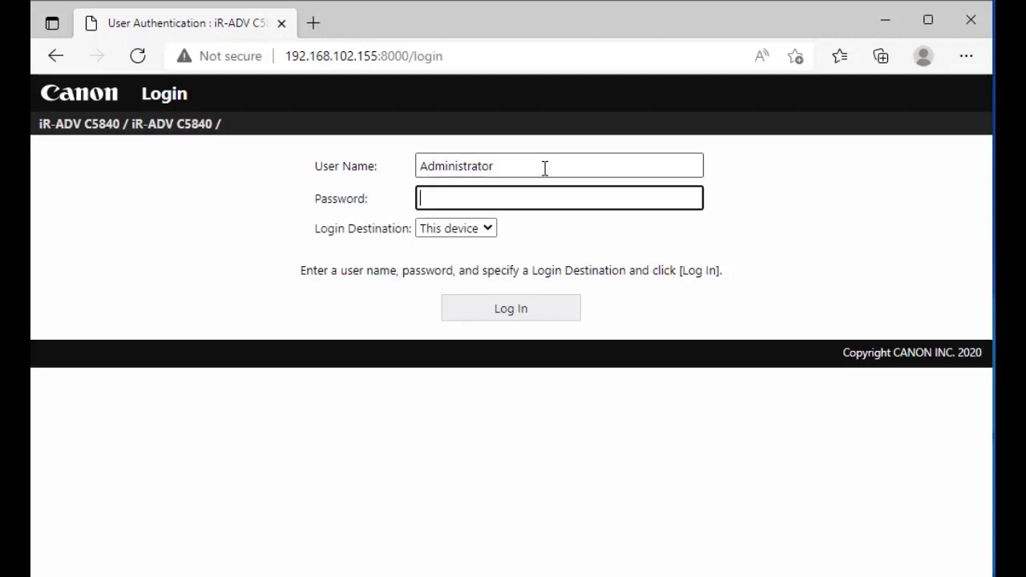
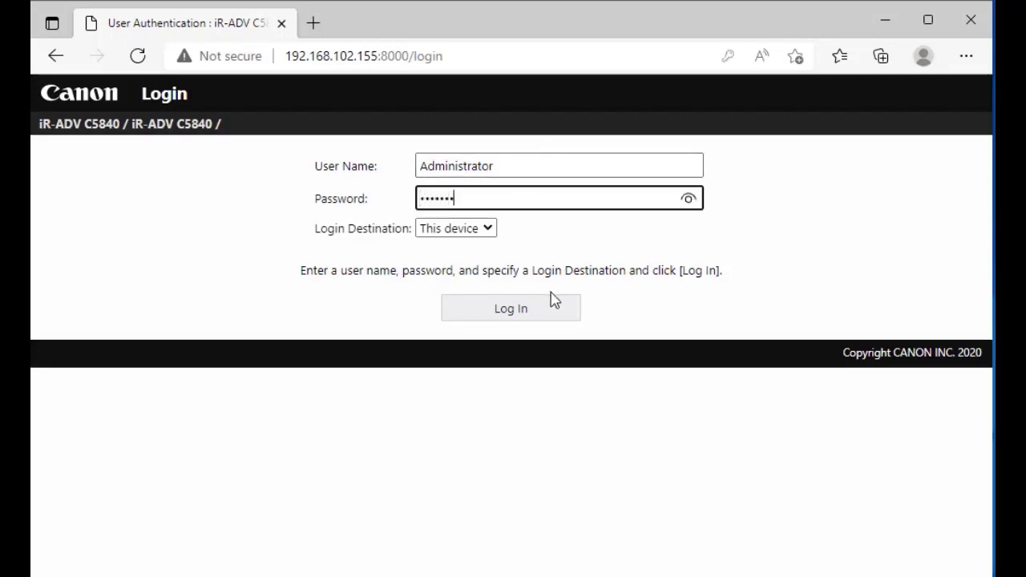
pyautogui.click(532, 310)
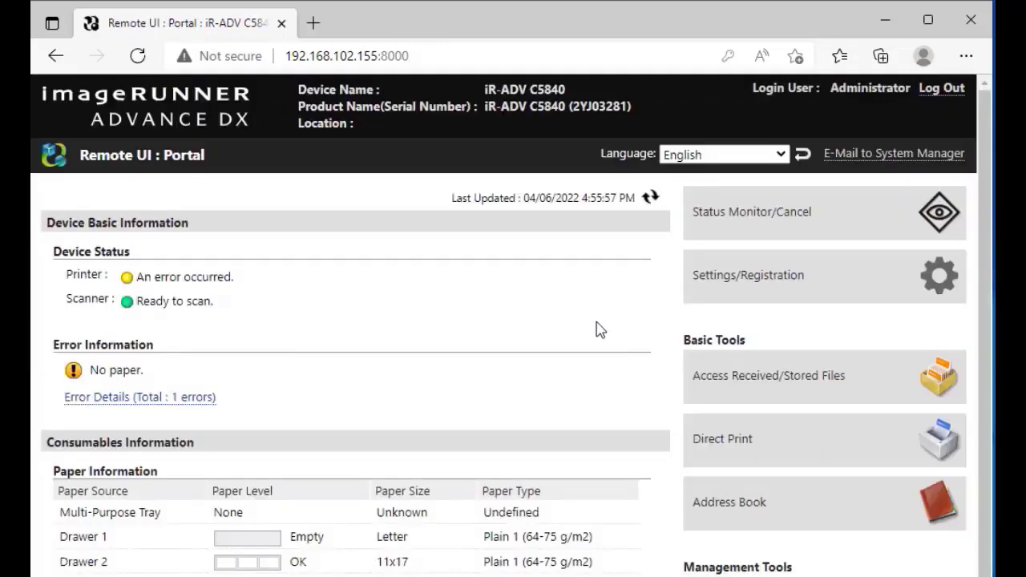
pyautogui.click(746, 295)
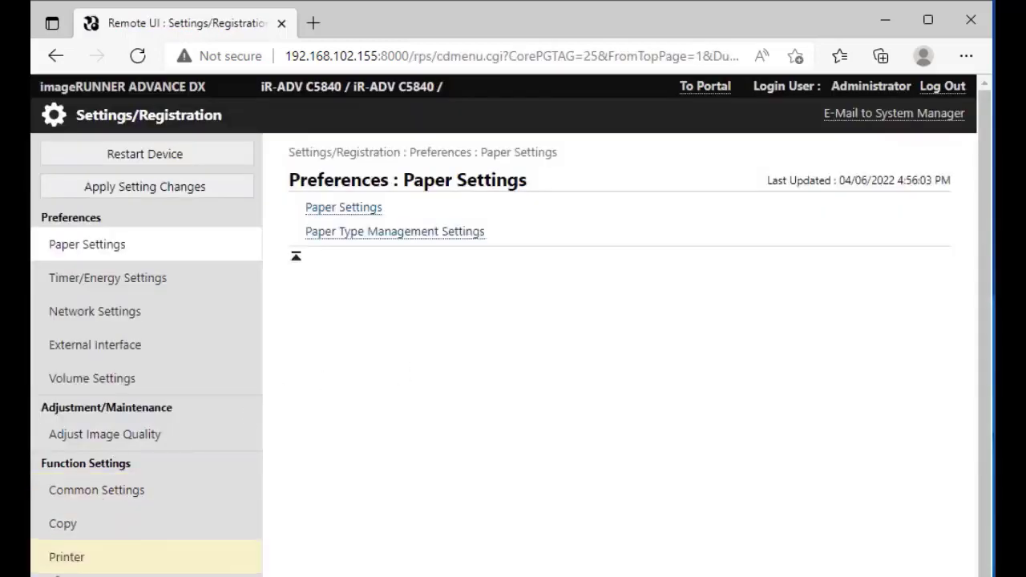
pyautogui.click(66, 556)
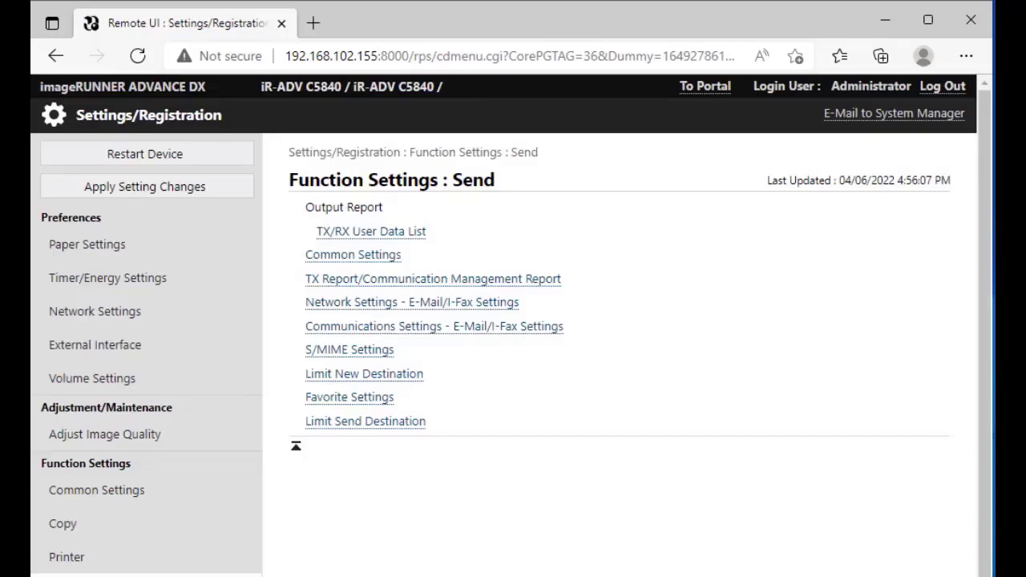
pyautogui.click(362, 309)
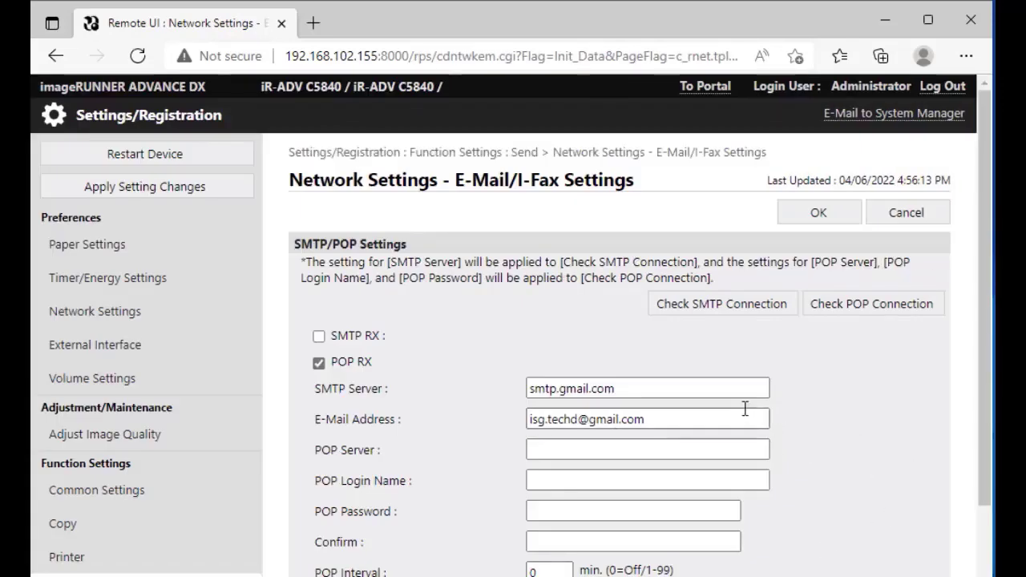
# - Review the SMTP Authentication/Encryption section, leaving the stored password unchanged
pyautogui.scroll(-1, 850, 451)
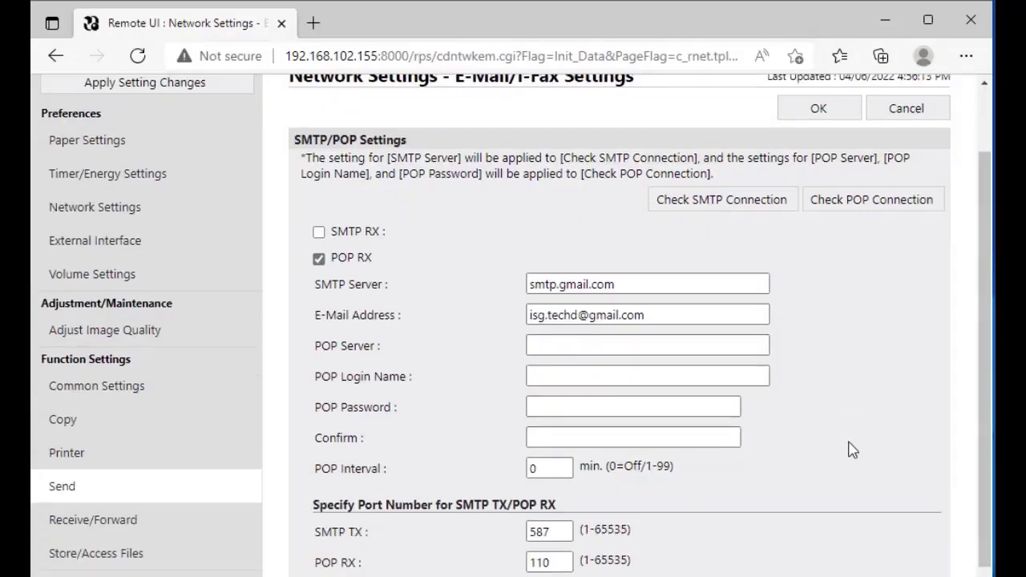
pyautogui.scroll(-4, 806, 541)
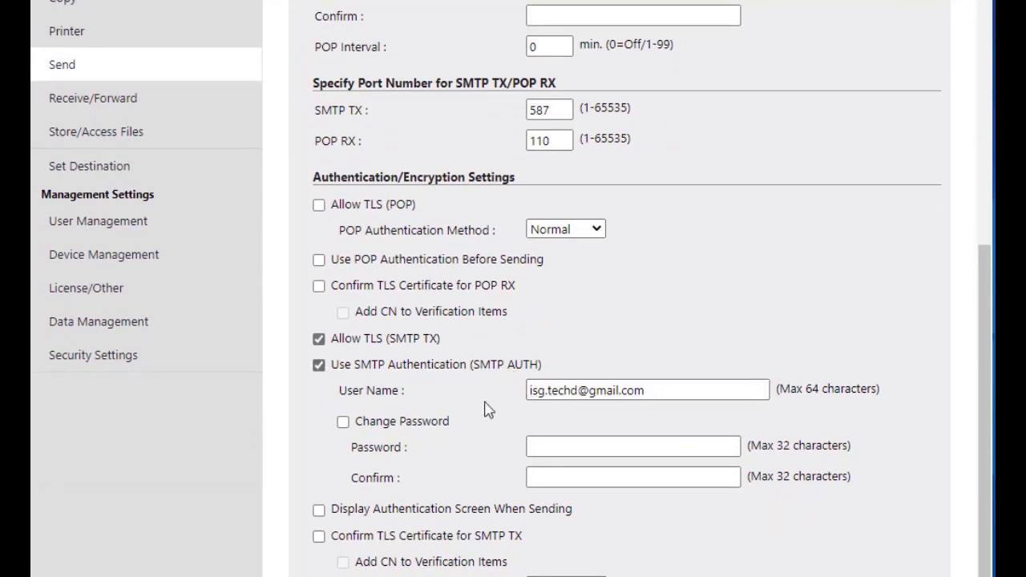
pyautogui.click(343, 424)
pyautogui.click(343, 423)
pyautogui.scroll(5, 821, 310)
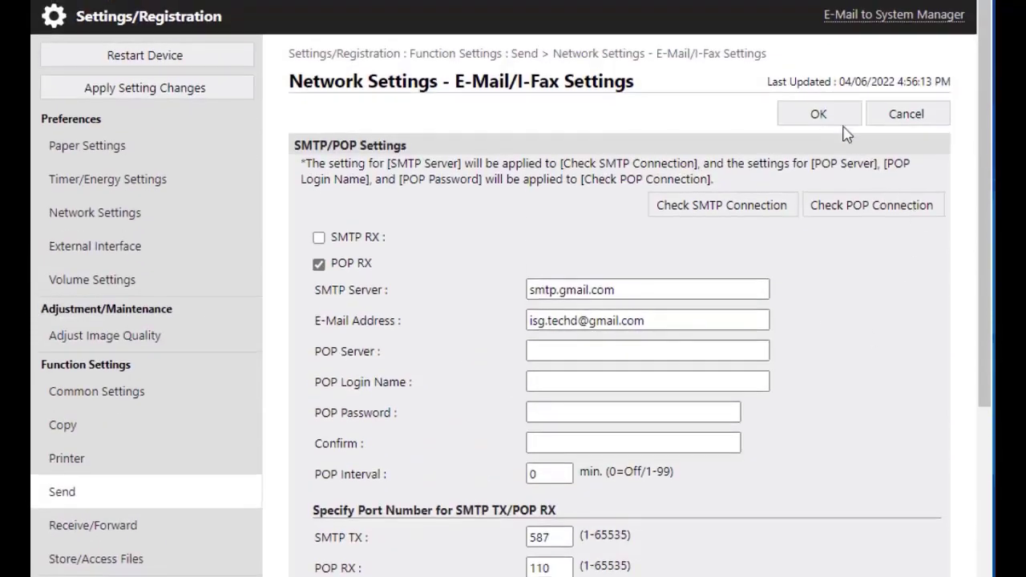
# - Run Check SMTP Connection and acknowledge the successful connection message
pyautogui.click(723, 213)
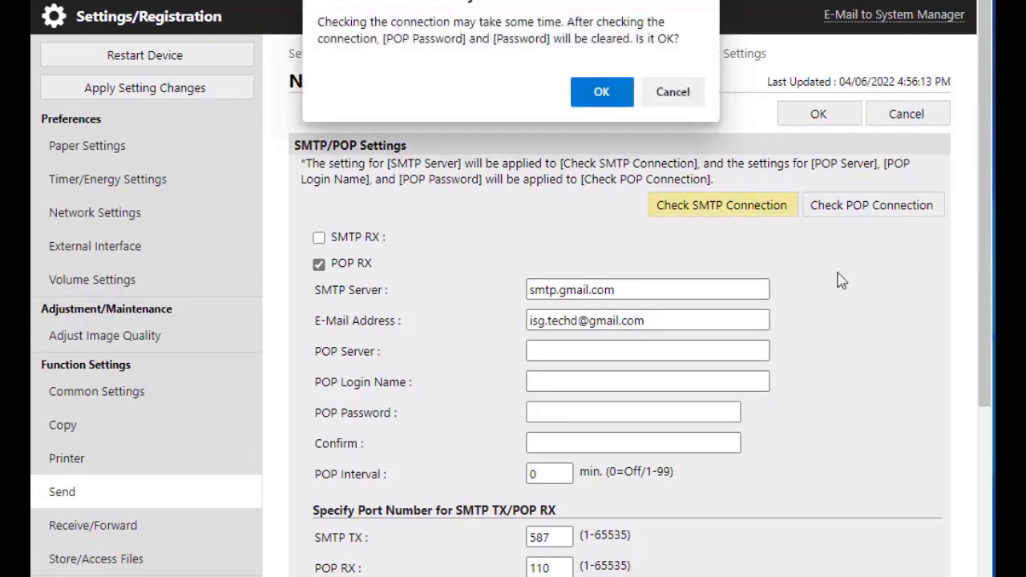
pyautogui.click(601, 92)
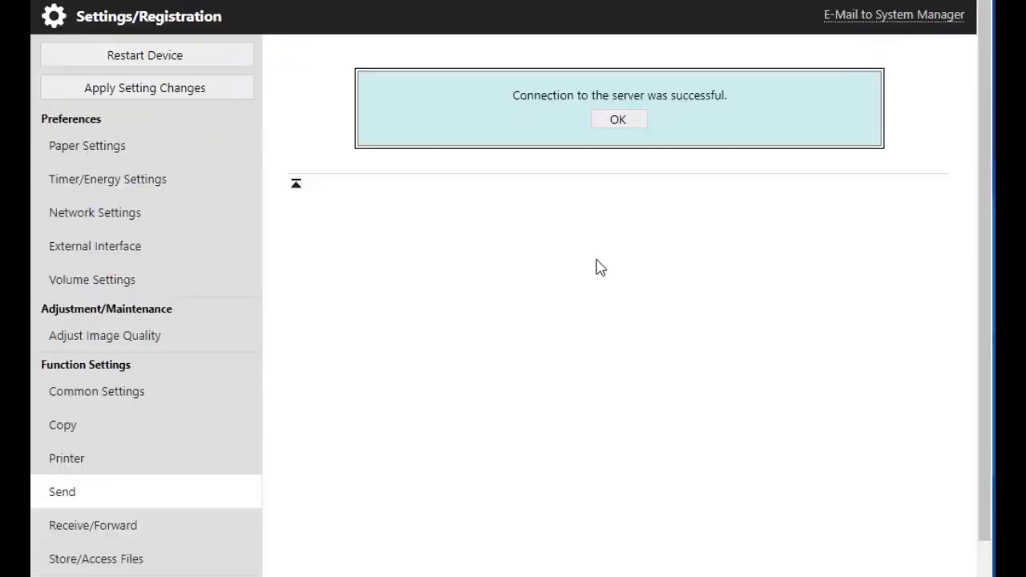
pyautogui.click(618, 124)
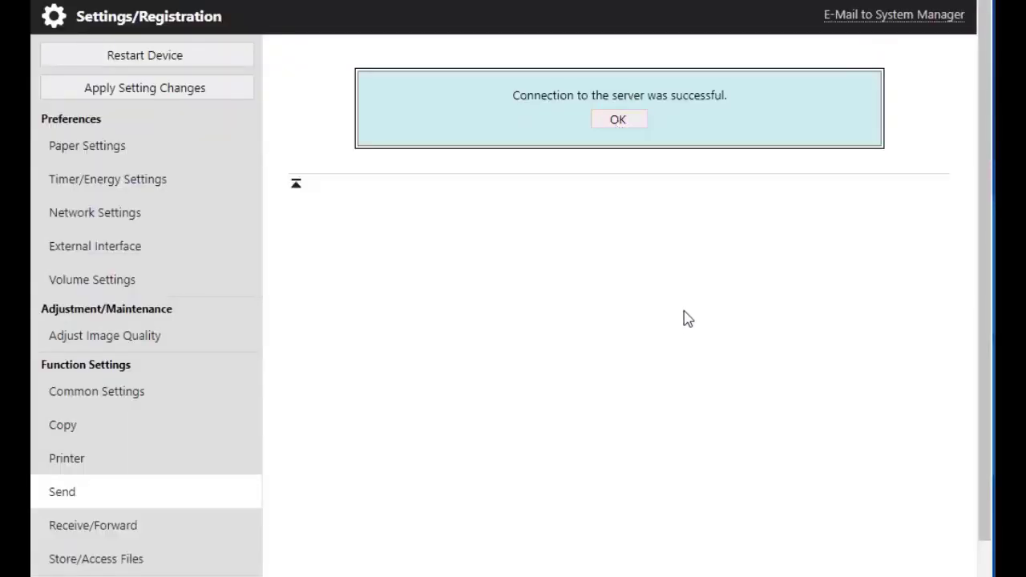